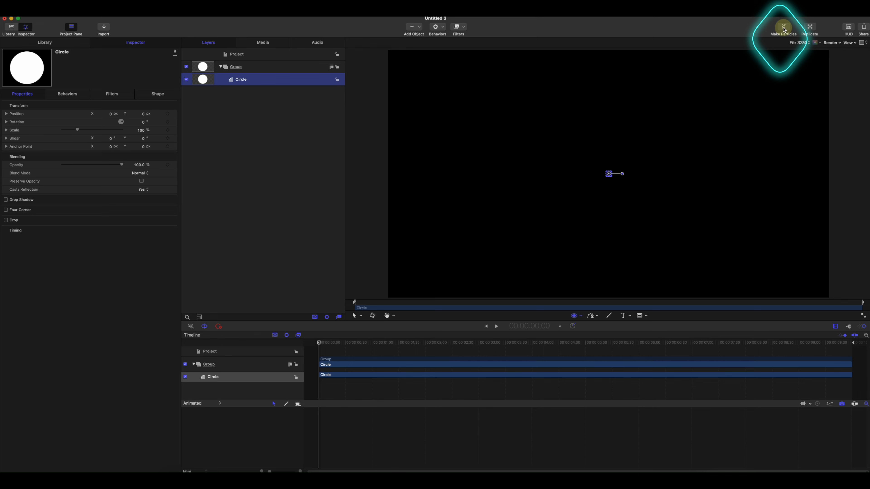
Step: Make a particle emitter from the circle and scrub through the timeline to preview the emission
left_click(783, 28)
left_click(281, 159)
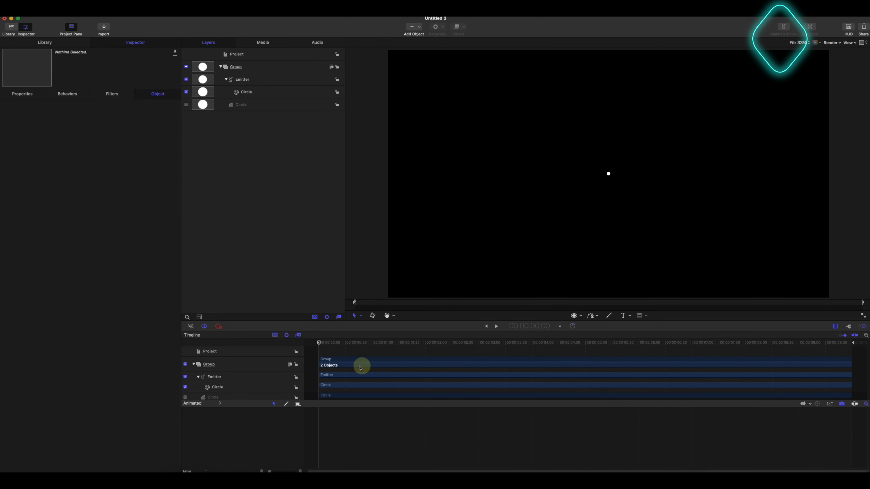
left_click_drag(329, 345, 652, 333)
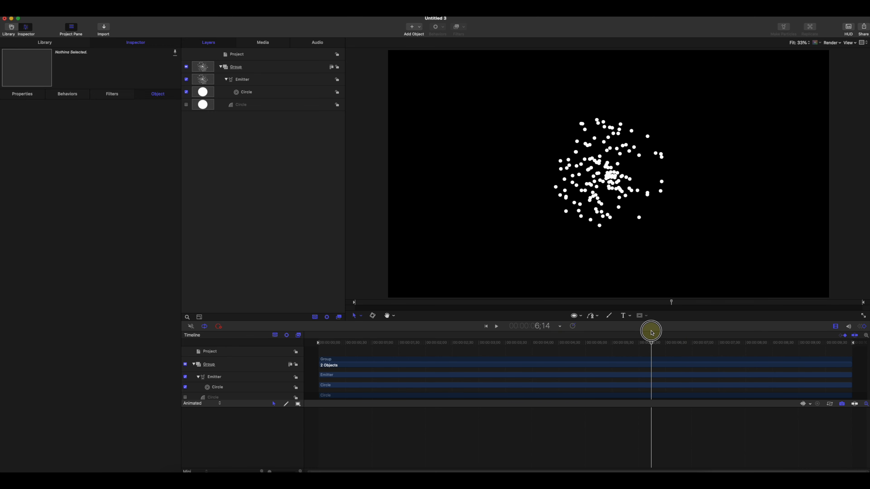
left_click_drag(652, 333, 527, 343)
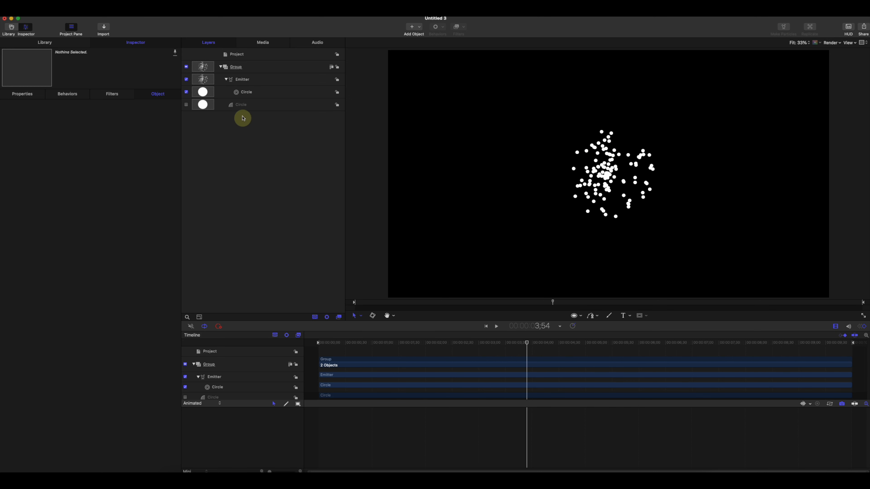
Step: Try the Line shape on the emitter and scrub the timeline to preview it
left_click(245, 82)
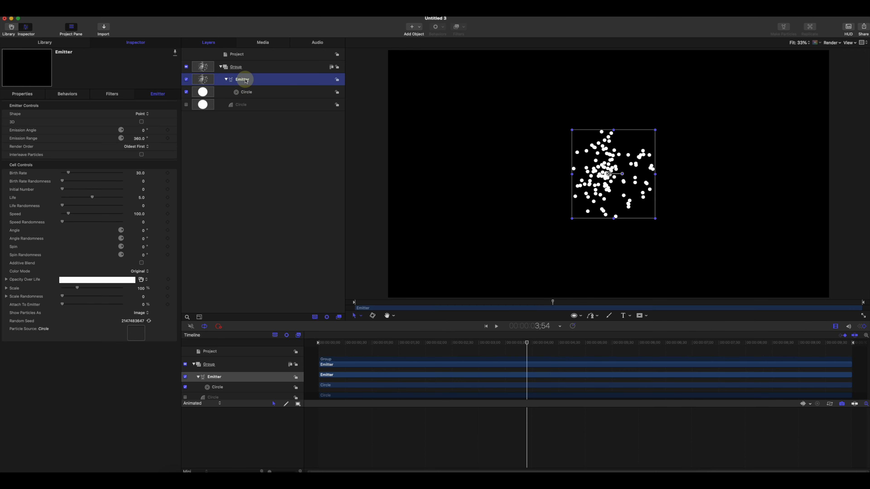
left_click(142, 115)
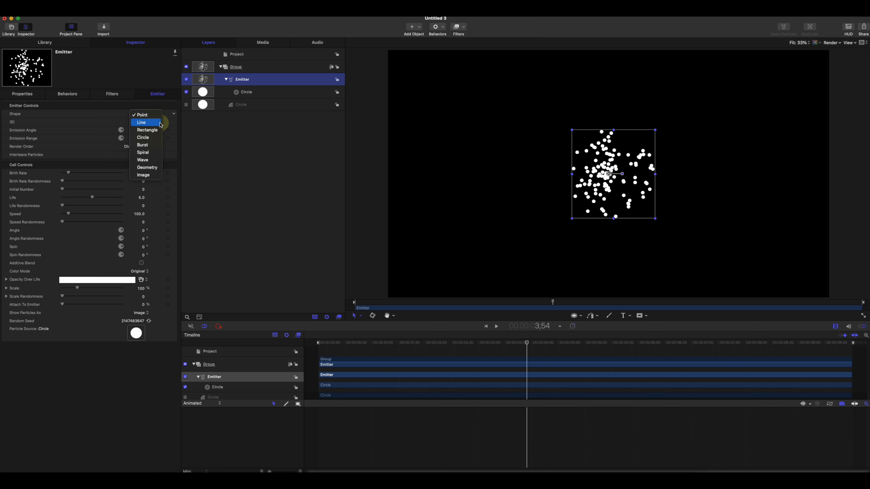
left_click(152, 123)
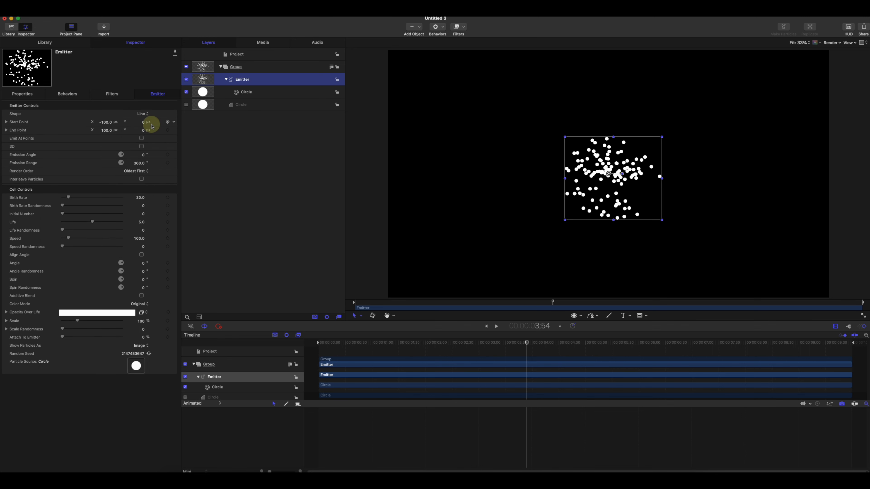
mouse_move(383, 344)
left_mouse_down()
mouse_move(447, 342)
mouse_move(372, 341)
left_mouse_up()
Step: Set the emitter's shape to Rectangle and scrub through the timeline to preview the particles
left_click(142, 114)
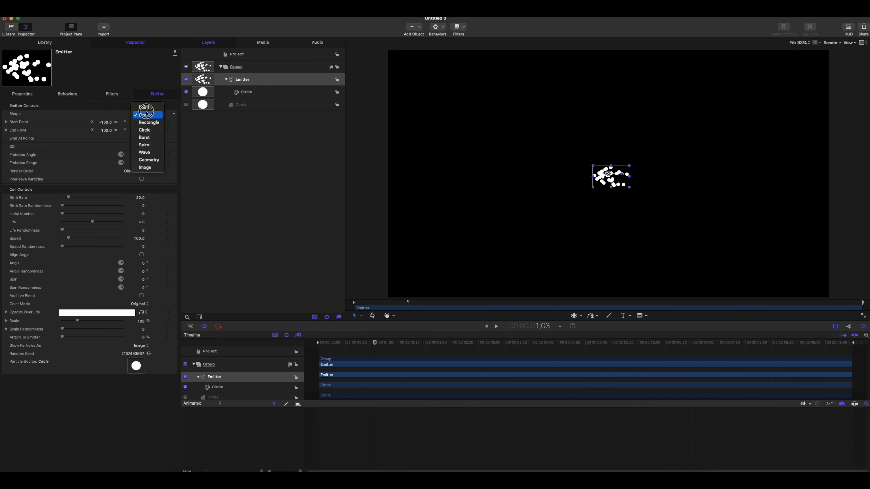
left_click(152, 124)
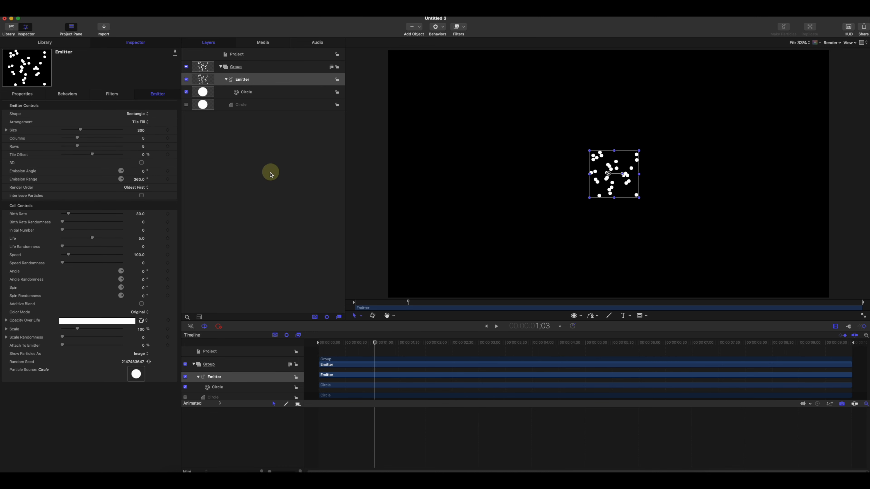
left_click(142, 113)
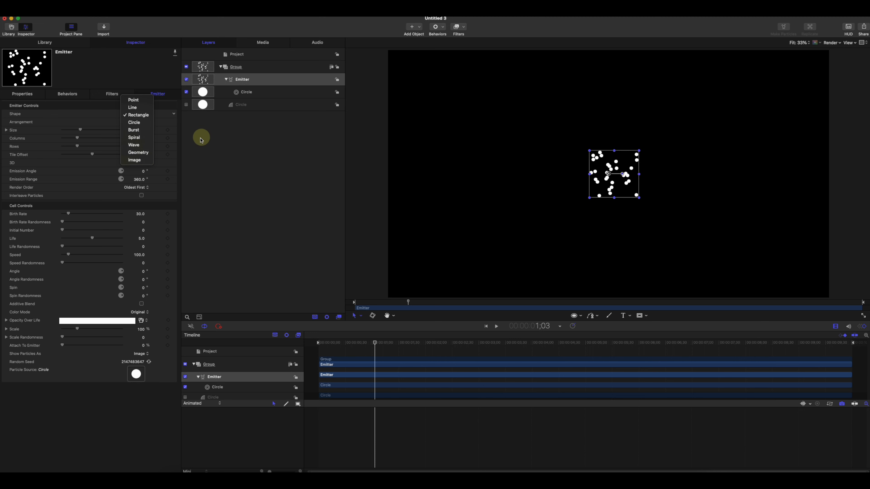
left_click(241, 152)
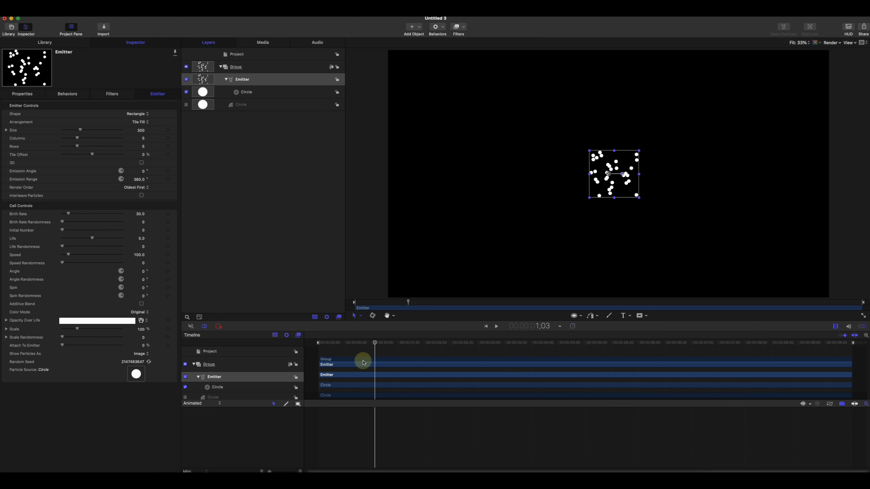
left_click_drag(372, 342, 743, 375)
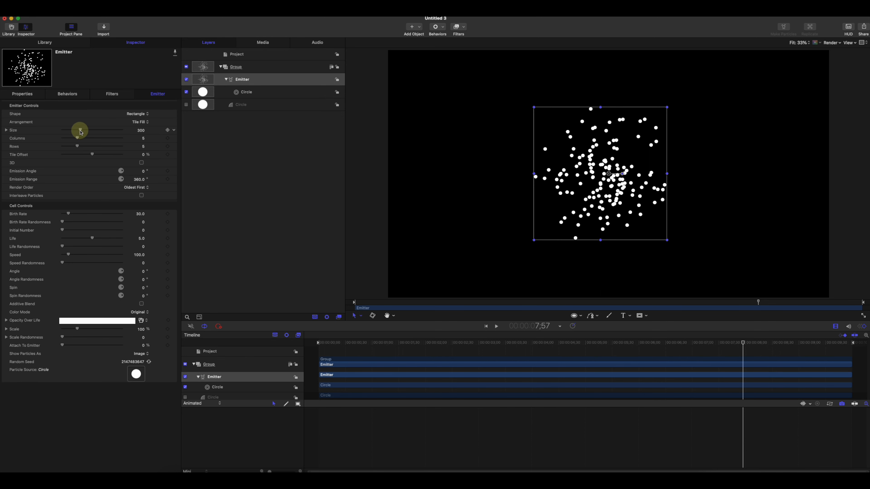
Step: Increase the emitter's size to 1190 and stretch it on the canvas to nearly full width and up past the upper edge
left_click_drag(80, 131, 140, 126)
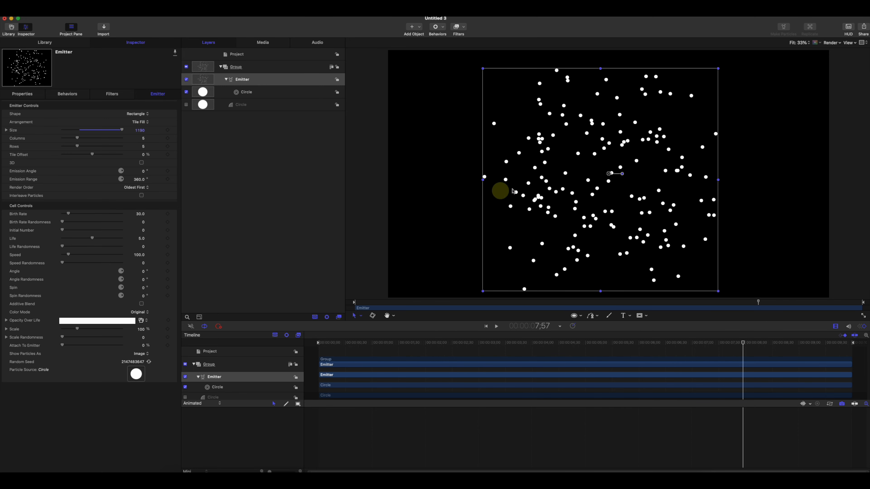
left_click_drag(483, 179, 406, 179)
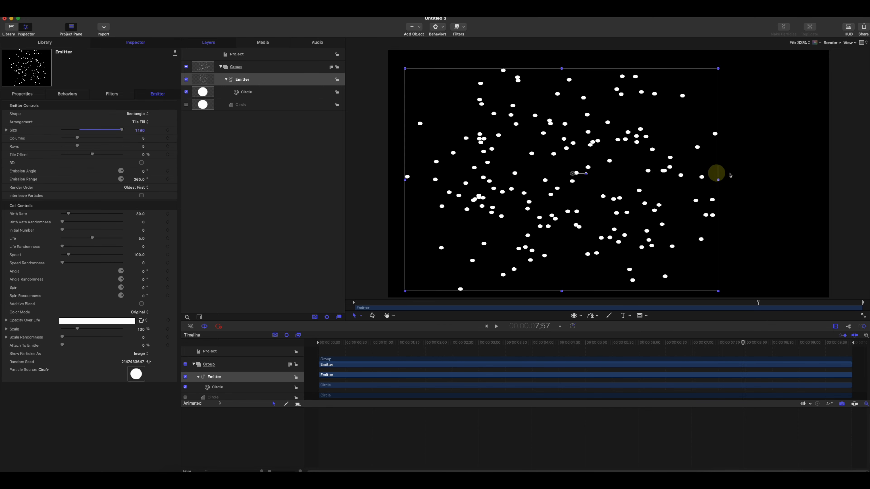
left_click_drag(719, 180, 826, 177)
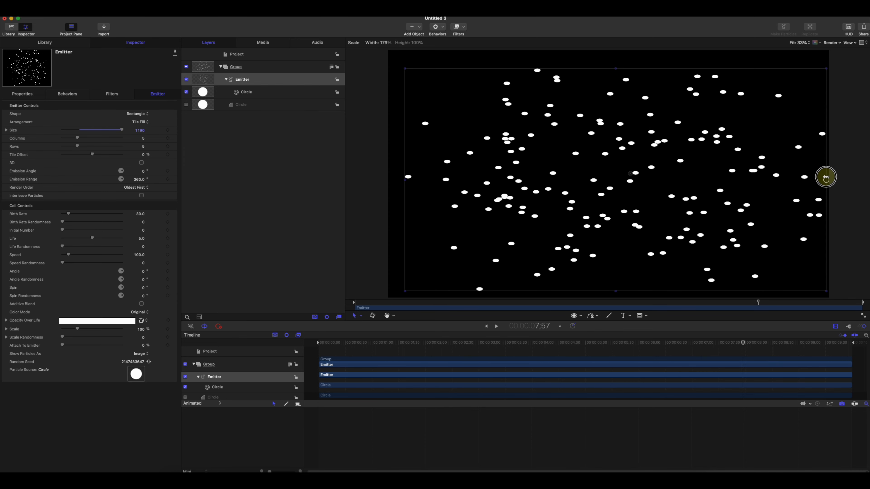
left_click(610, 67)
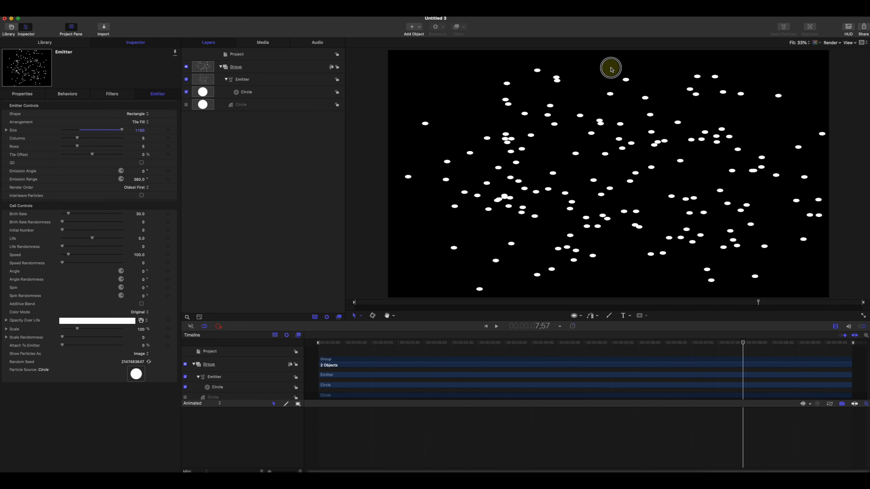
left_click(621, 171)
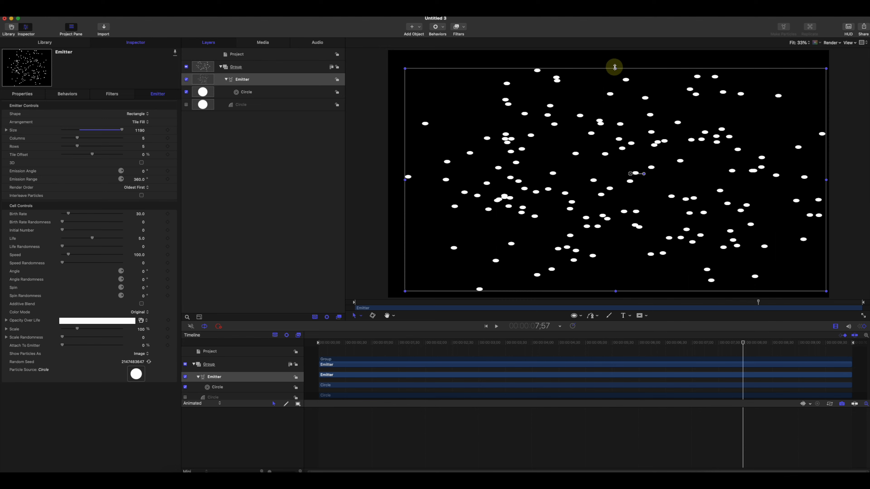
left_click_drag(615, 67, 613, 48)
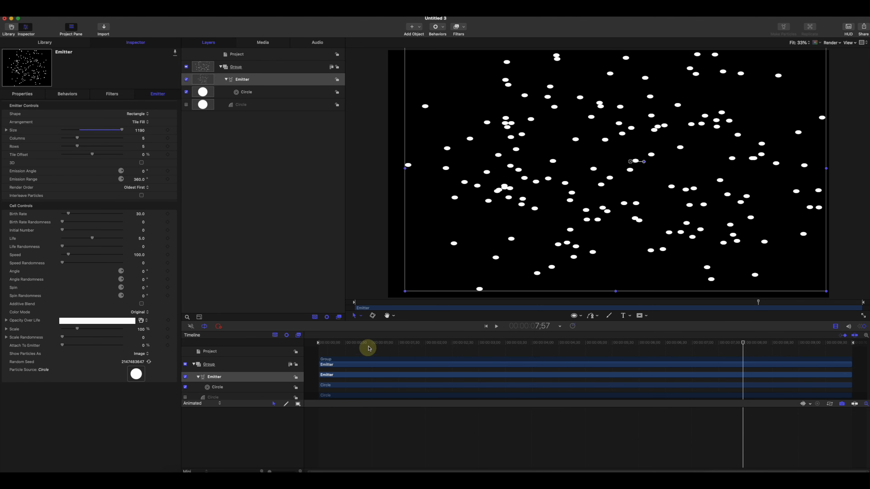
Step: Set the emitter's tile grid to 18 columns and 14 rows, previewing the particles at different times
left_click_drag(367, 342, 447, 343)
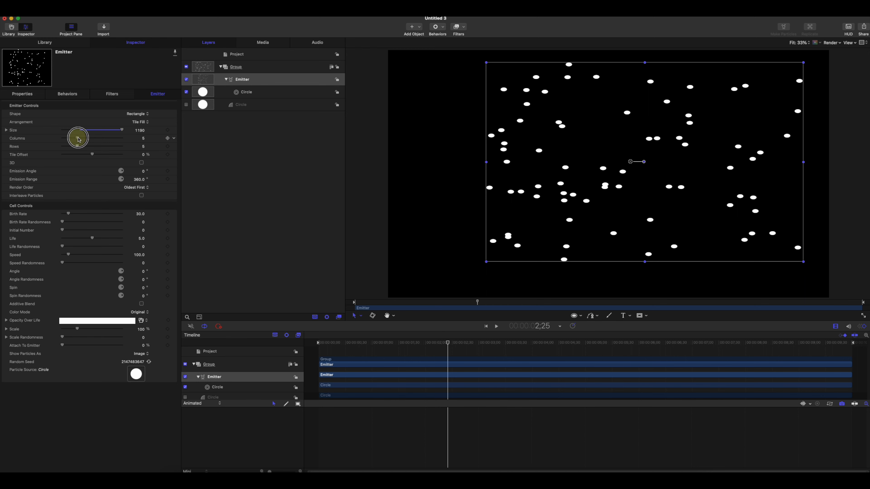
left_click_drag(78, 139, 117, 137)
left_click_drag(444, 341, 543, 338)
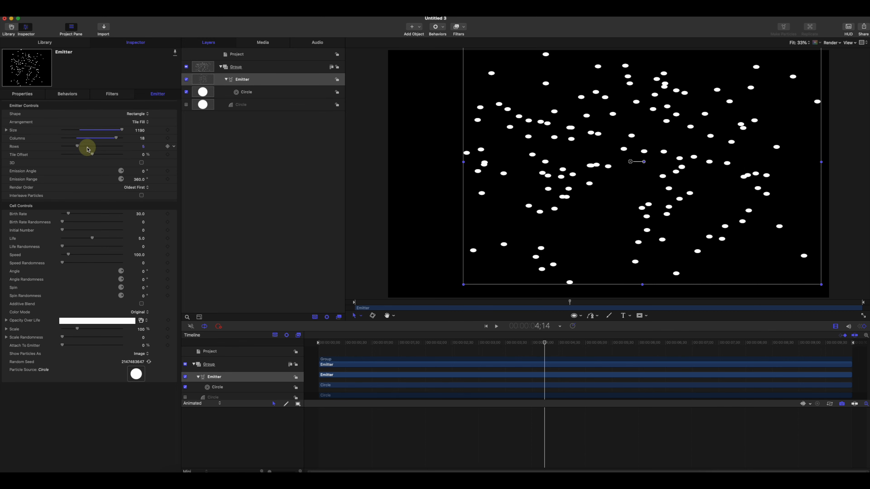
left_click_drag(82, 147, 105, 149)
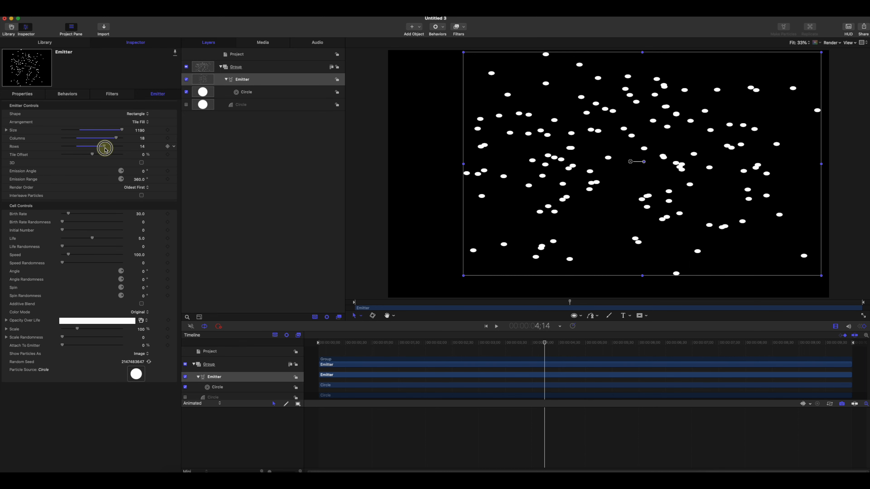
left_click_drag(505, 345, 757, 337)
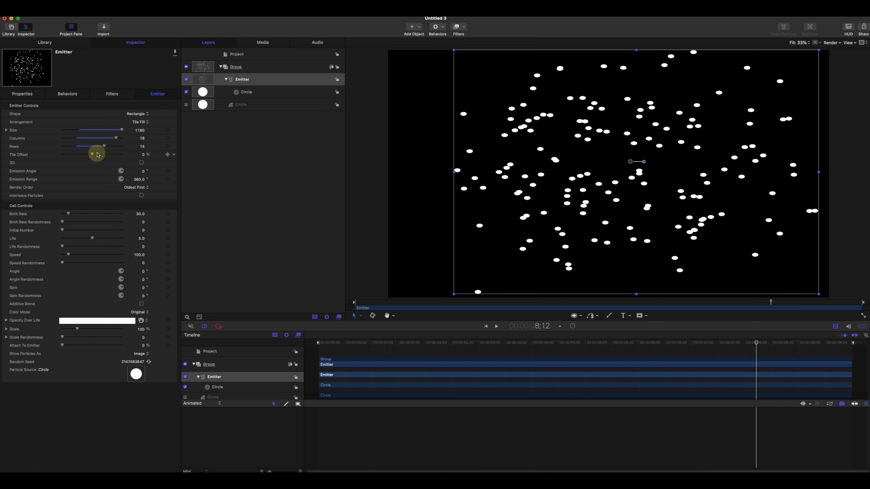
Step: Try a tile offset of 23.57% on the emitter and reset the parameter
left_click_drag(91, 156, 160, 158)
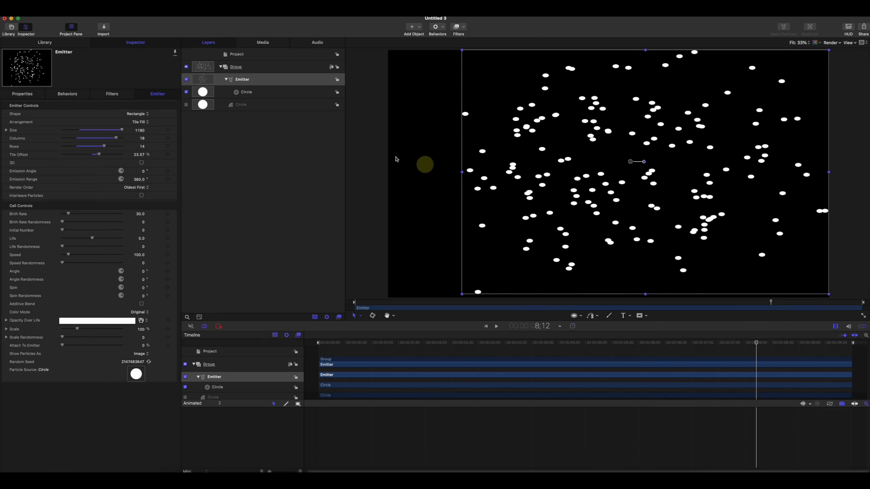
left_click(175, 155)
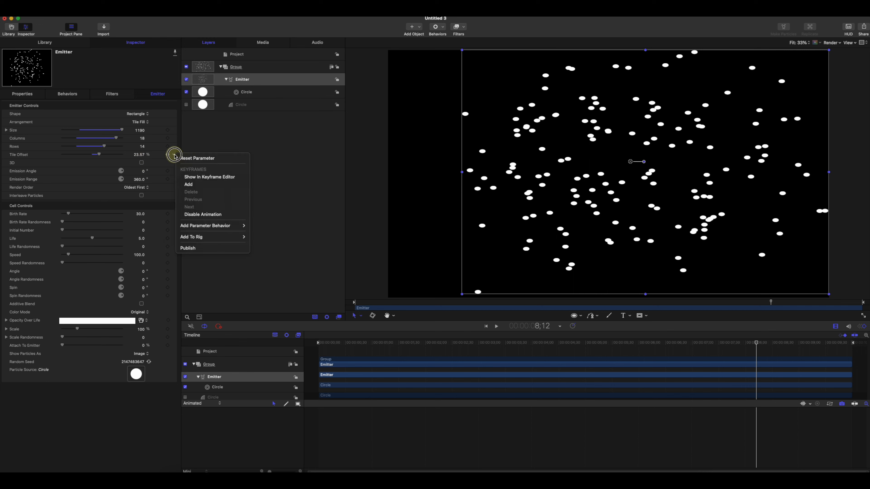
left_click(197, 158)
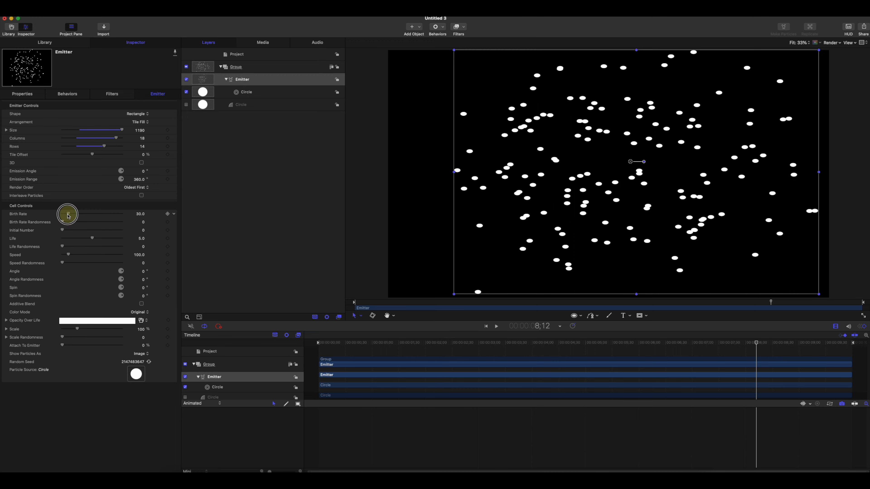
Step: Try raising the emitter's birth rate to 300 and scrub the timeline to preview the density
mouse_move(68, 216)
left_mouse_down()
mouse_move(60, 216)
mouse_move(79, 216)
left_mouse_up()
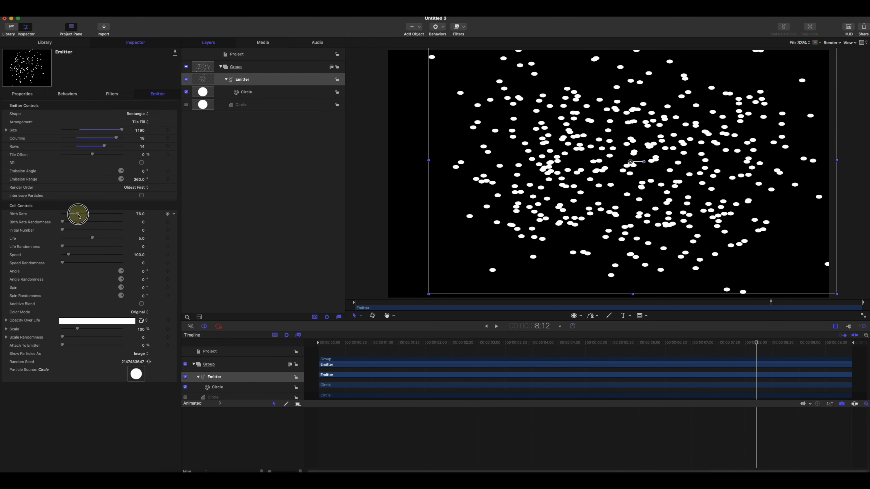
left_click_drag(756, 342, 606, 346)
left_click_drag(107, 210, 155, 214)
left_click_drag(607, 346, 726, 344)
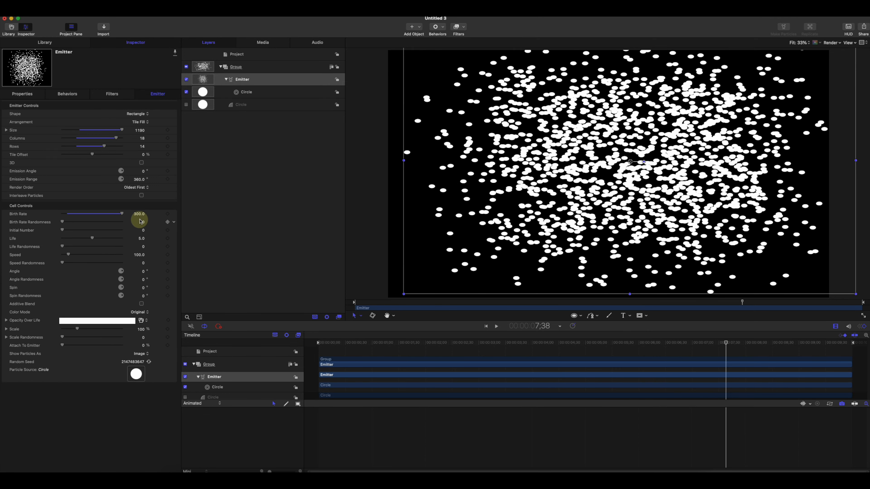
Step: Set the emitter's birth rate to 8 and its birth rate randomness to 49
left_click_drag(140, 221, 64, 217)
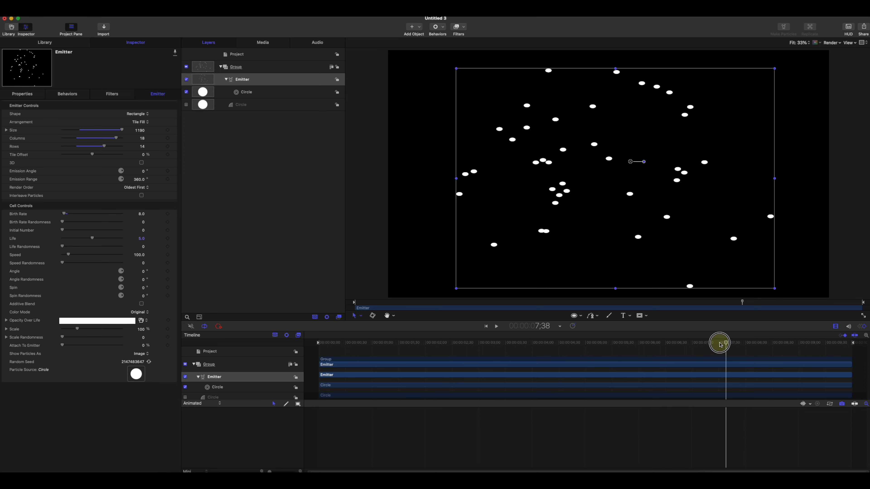
left_click_drag(721, 345, 860, 344)
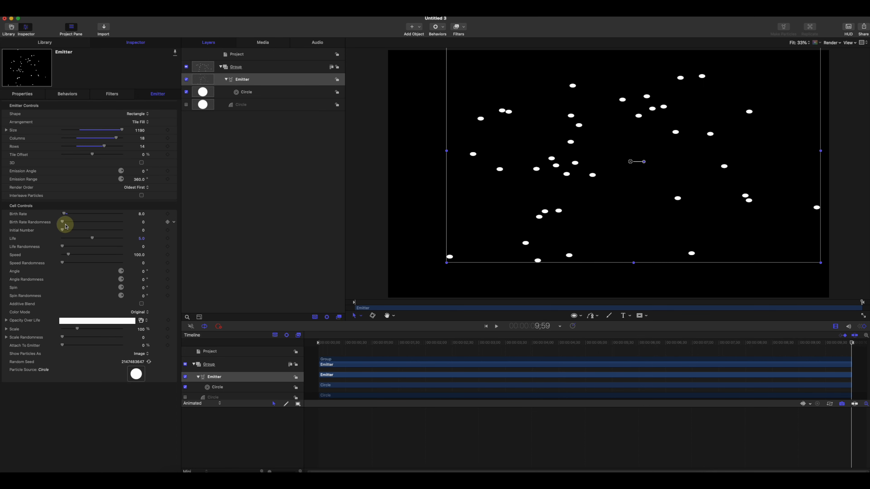
left_click_drag(65, 222, 91, 222)
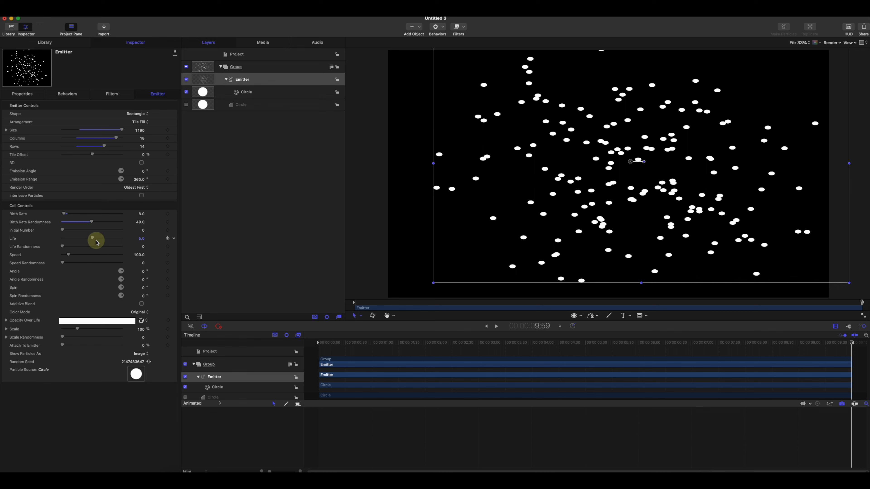
Step: Set the particles' life to 140, life randomness to 40 and speed to 1000, previewing the motion
left_click_drag(93, 239, 315, 278)
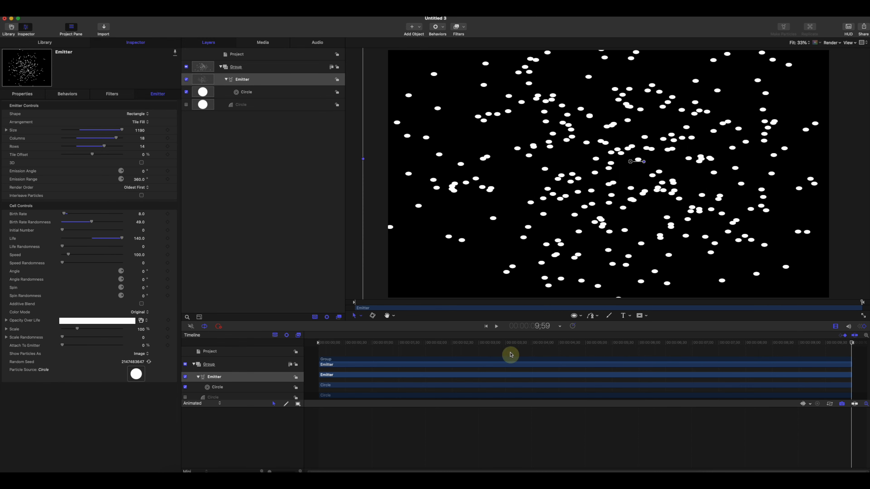
left_click_drag(540, 343, 844, 336)
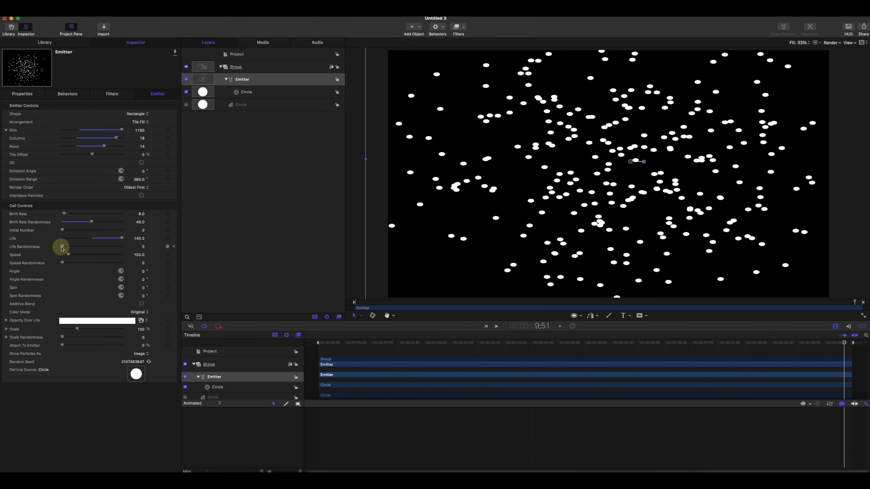
left_click_drag(66, 249, 147, 255)
left_click_drag(337, 343, 618, 344)
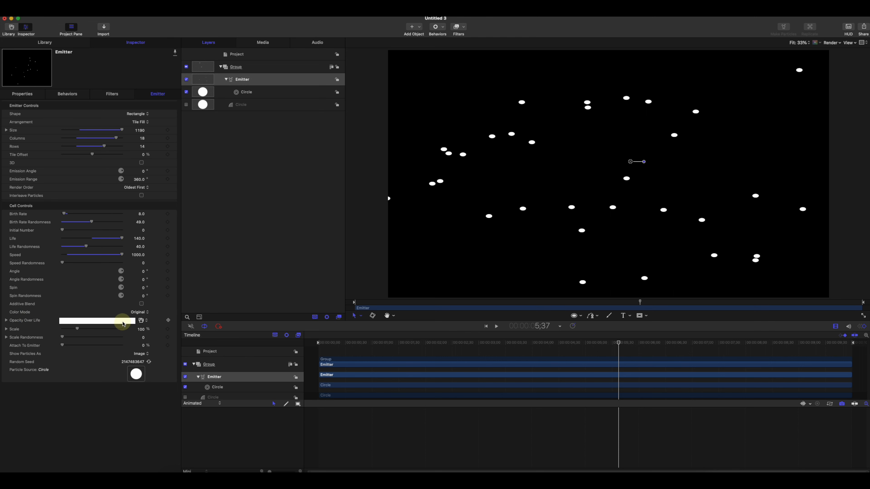
Step: Set the emitter's color mode to Colorize and choose a turquoise color for the particles
left_click(145, 314)
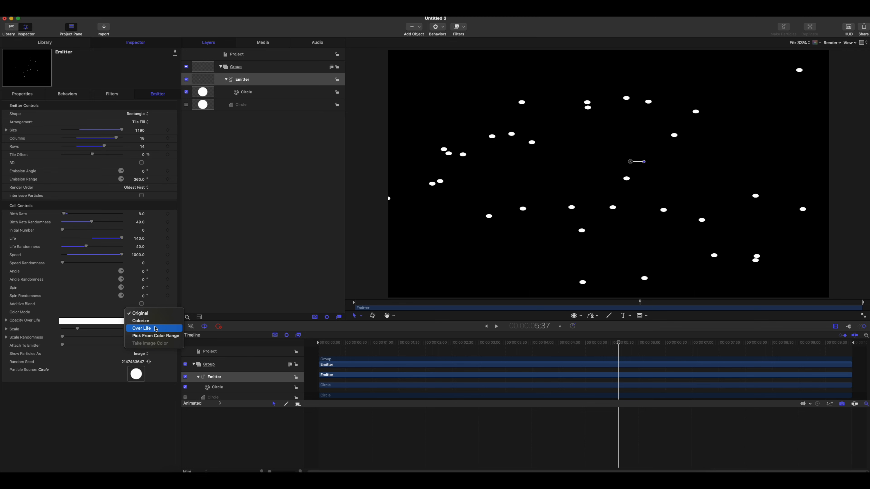
left_click(140, 321)
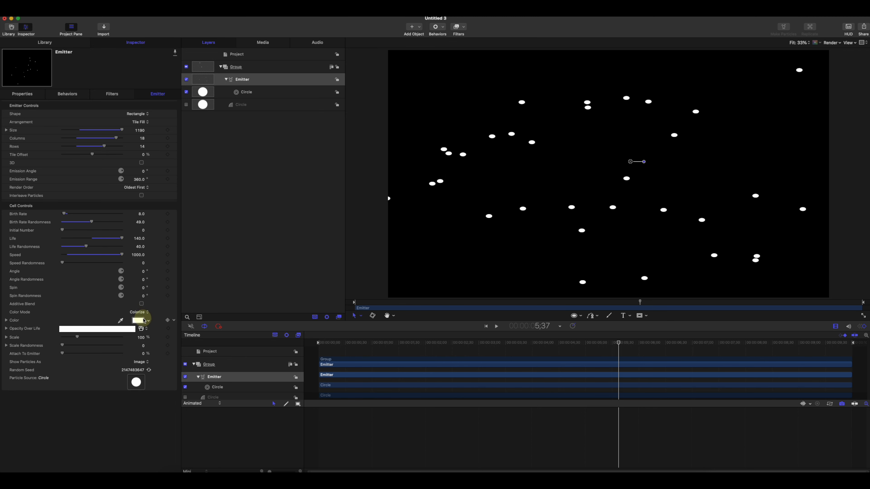
left_click(149, 321)
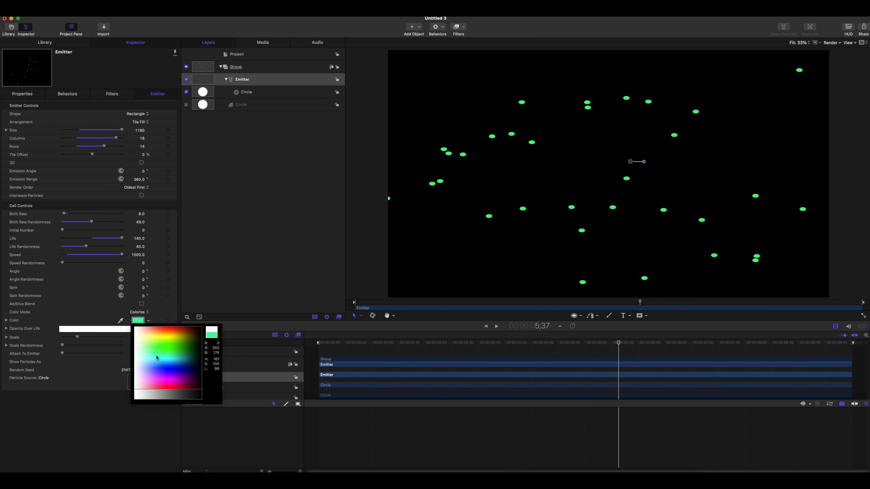
left_click(153, 356)
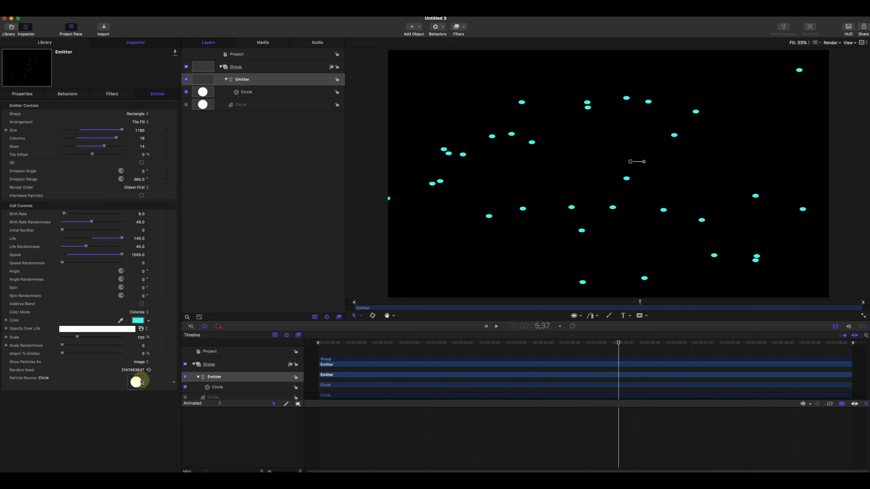
Step: Generate new random seeds for the emitter and scrub the timeline to preview the particle pattern
left_click(150, 371)
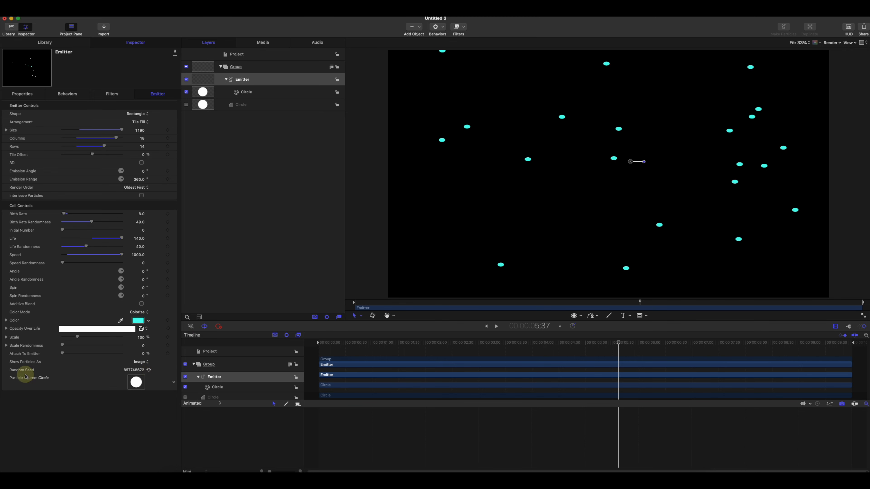
left_click(150, 370)
left_click_drag(443, 347, 810, 347)
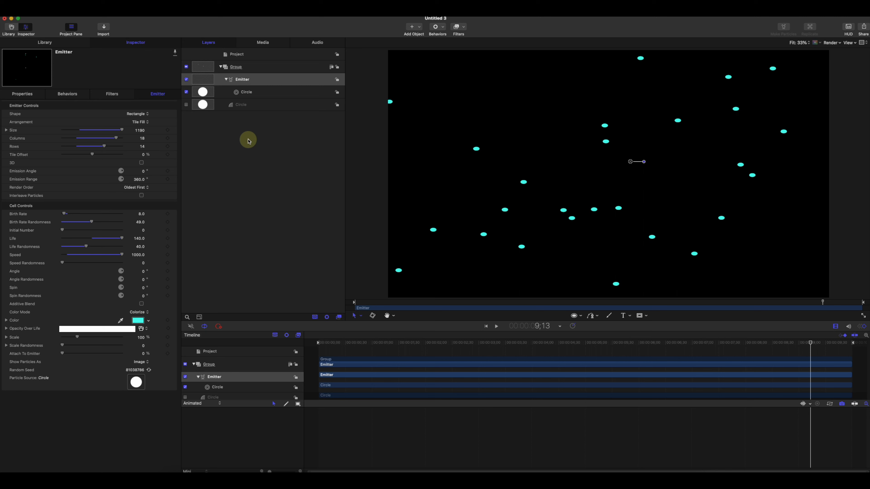
Step: Delete the emitter together with its circle cell and source circle from the group, and switch to Finder
left_click_drag(249, 140, 262, 83)
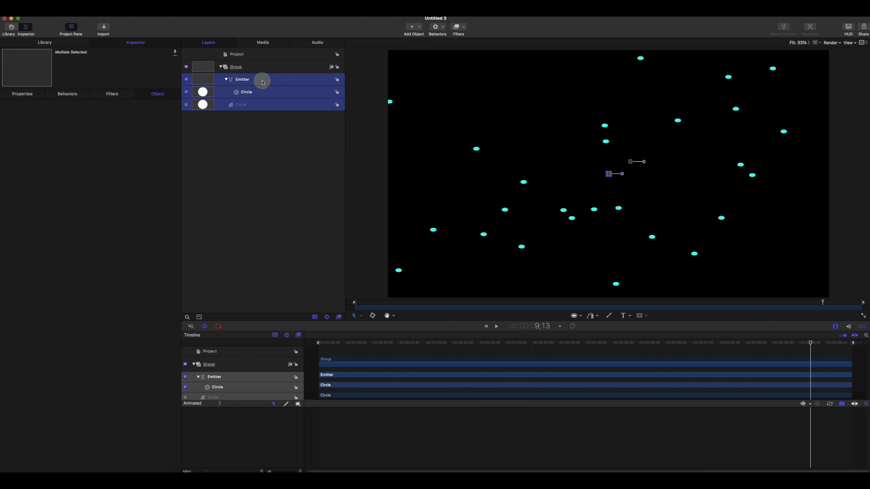
key("Delete")
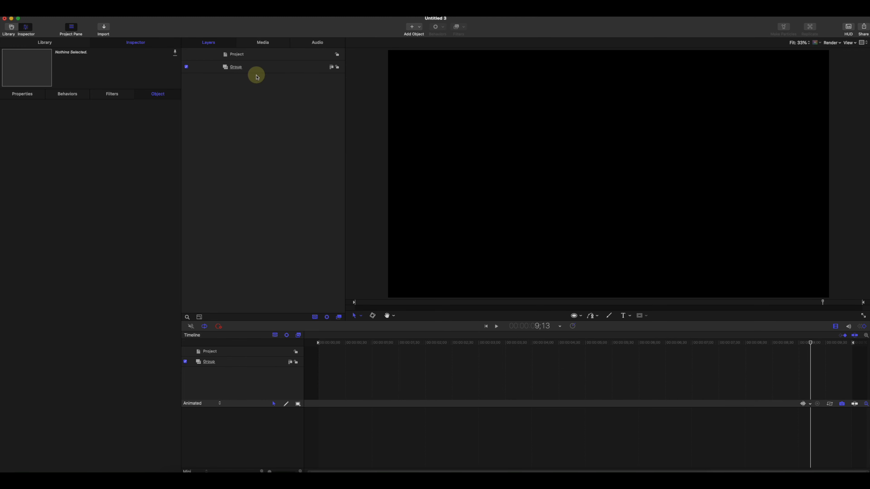
left_click(172, 483)
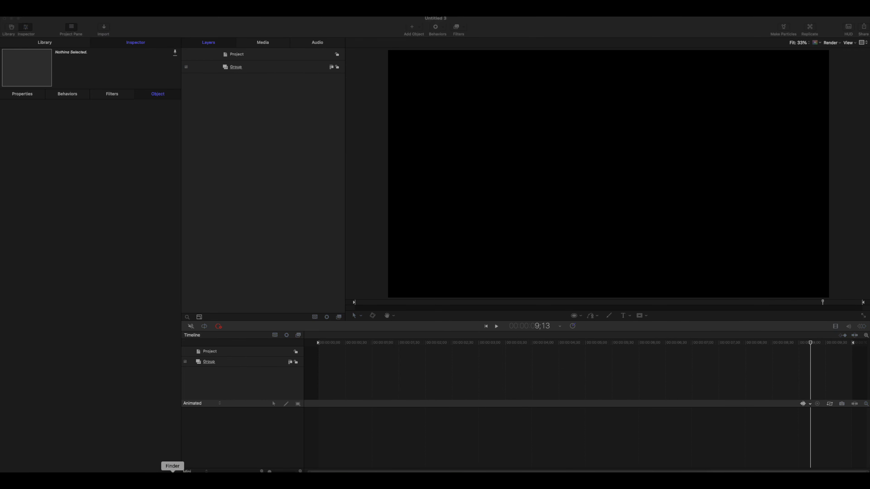
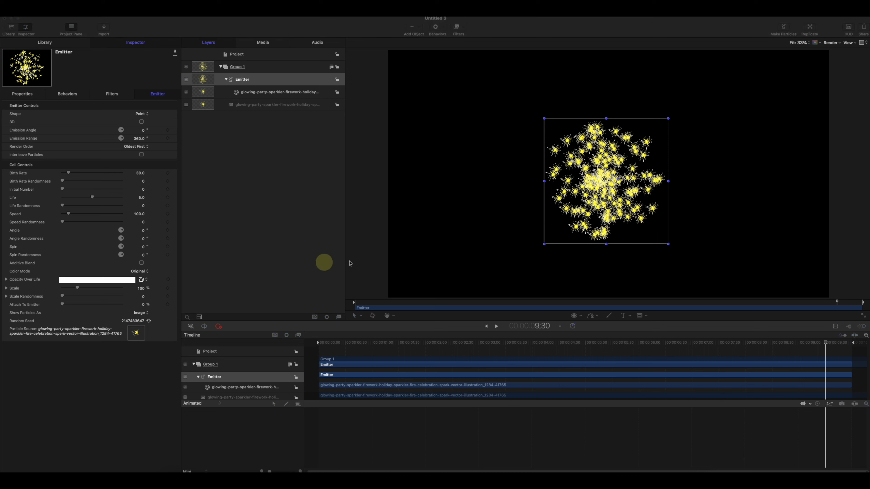
Step: Add the Scale Over Life particle behavior to the sparkler emitter and scrub the timeline to compare the motion
left_click(431, 344)
left_click_drag(396, 342, 689, 344)
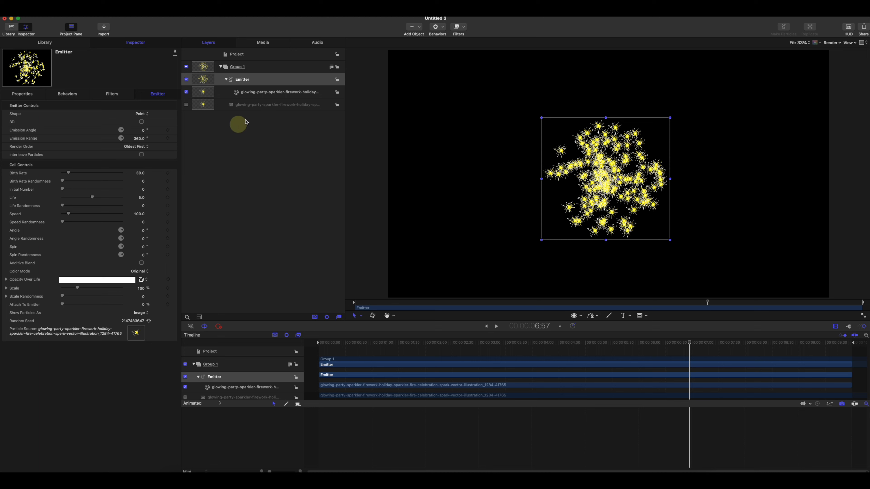
left_click(439, 27)
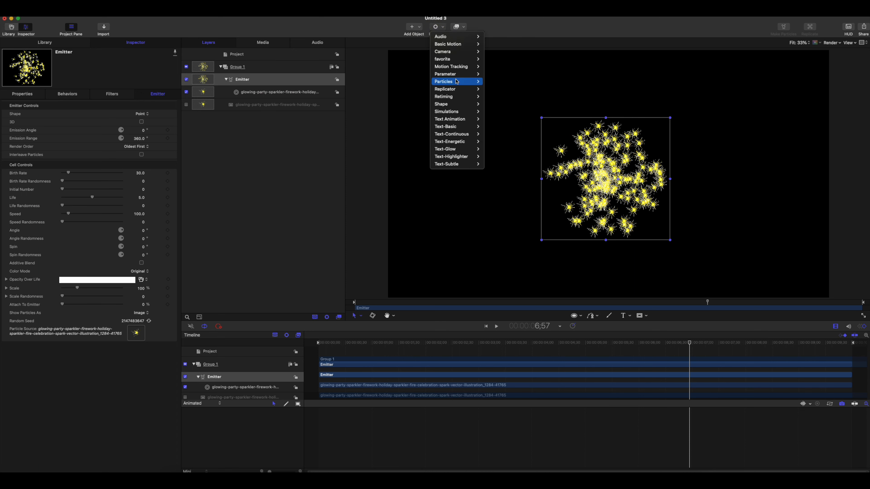
mouse_move(458, 84)
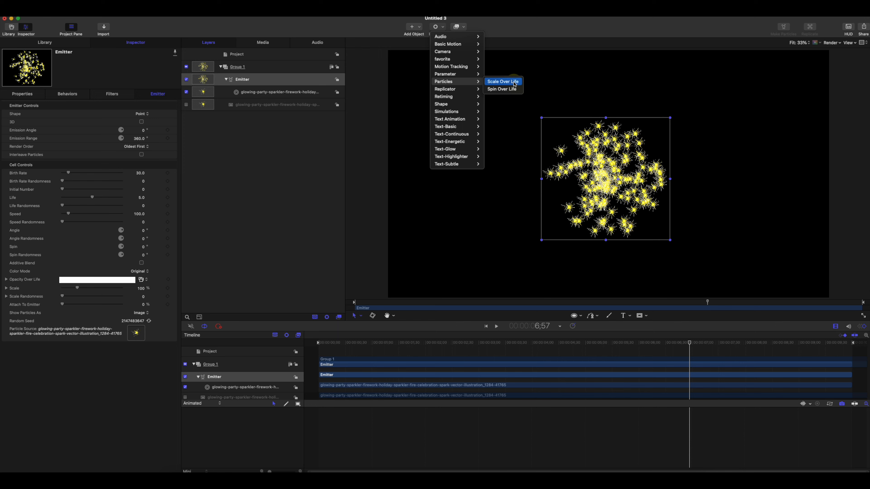
left_click(515, 82)
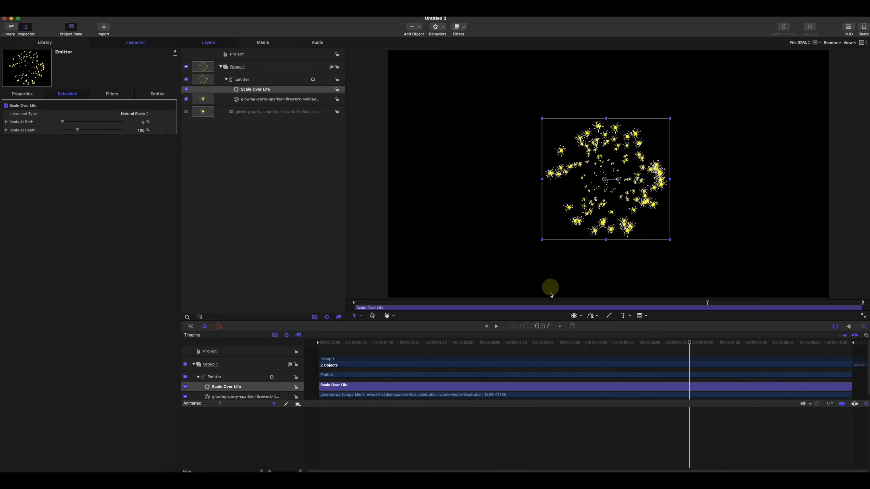
left_click_drag(405, 343, 809, 369)
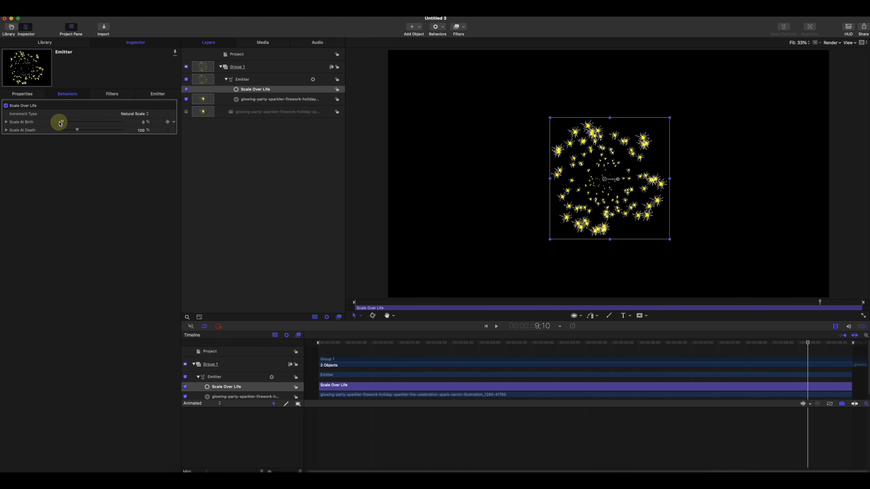
Step: Set Scale At Birth to 133% in the Scale Over Life behavior and scrub the timeline to preview it
left_click_drag(62, 123, 78, 122)
left_click_drag(475, 344, 606, 373)
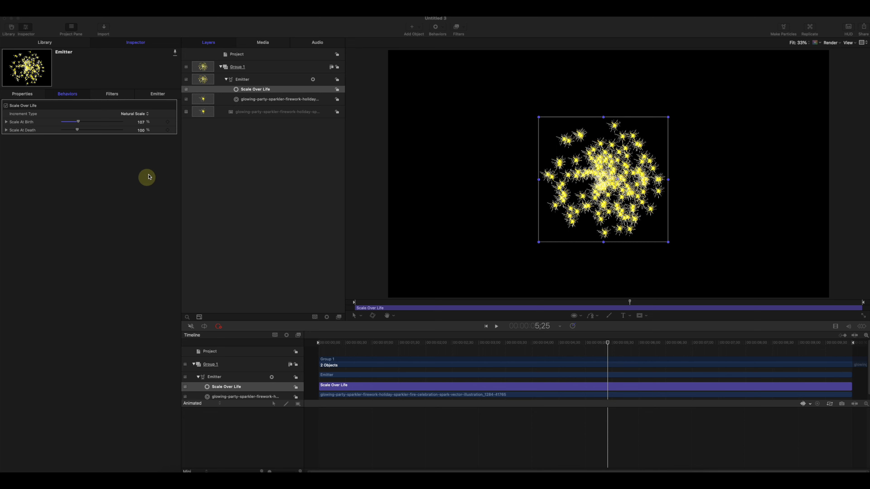
mouse_move(79, 122)
left_mouse_down()
mouse_move(103, 121)
mouse_move(82, 123)
left_mouse_up()
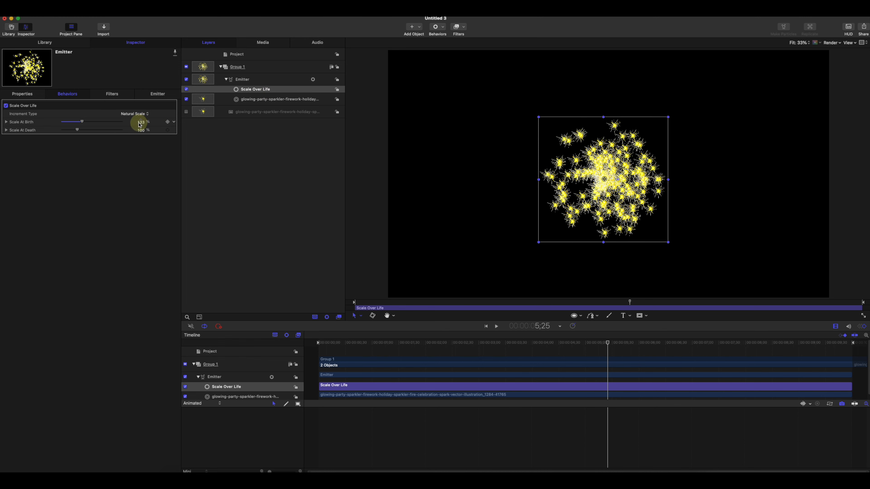
left_click_drag(610, 346, 458, 372)
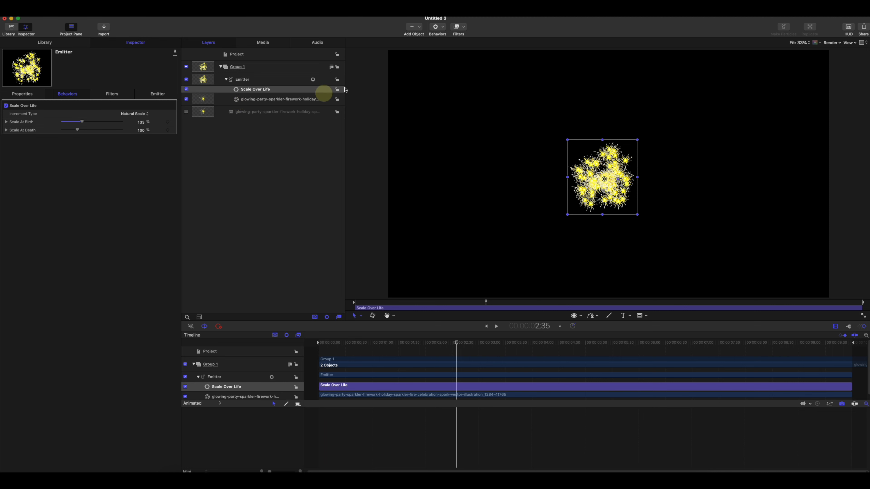
Step: Add the Random Motion simulation behavior to the emitter and scrub the timeline to preview it
left_click(436, 26)
mouse_move(441, 138)
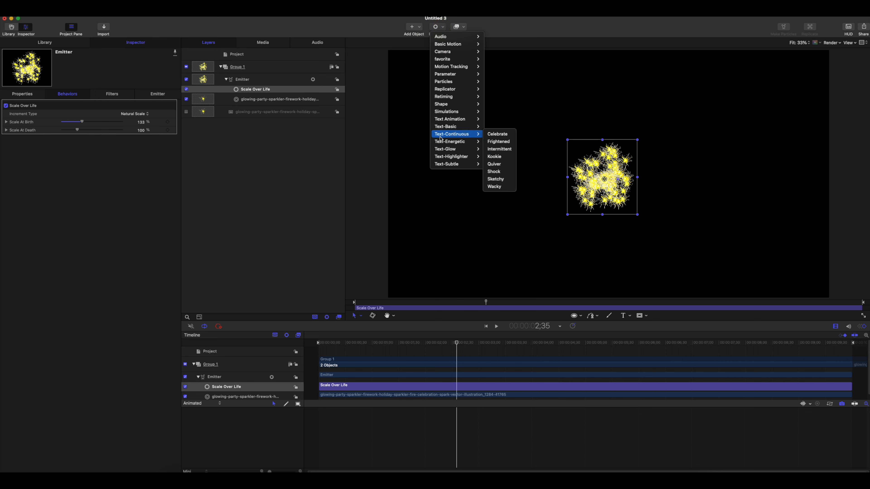
mouse_move(451, 111)
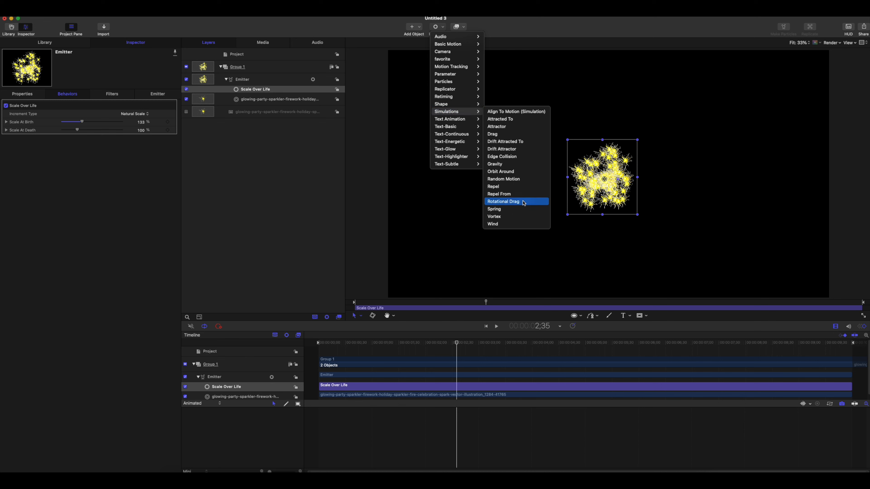
left_click(511, 179)
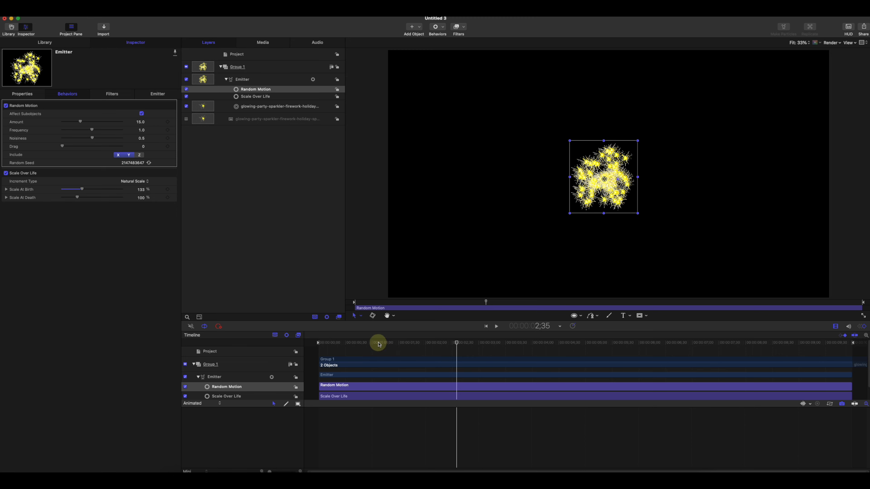
left_click_drag(378, 344, 672, 372)
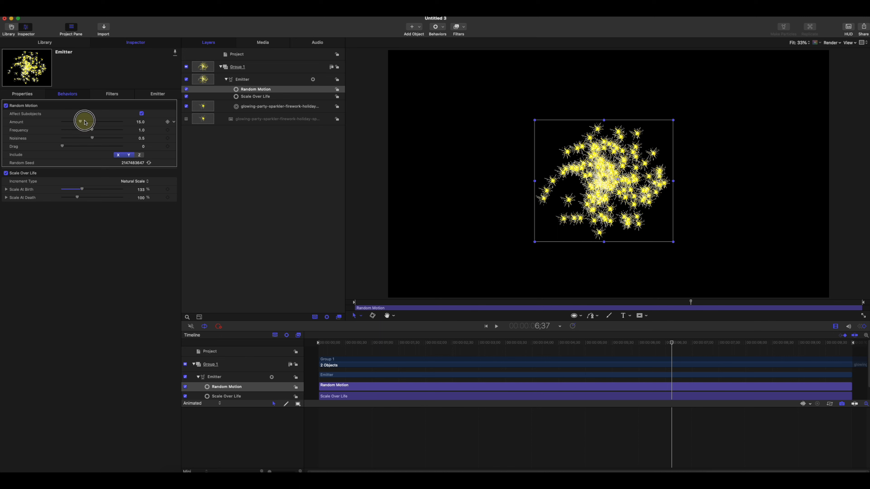
Step: Set the Random Motion amount to 43 and its frequency to 2.0, previewing the result on the timeline
left_click_drag(85, 122, 114, 123)
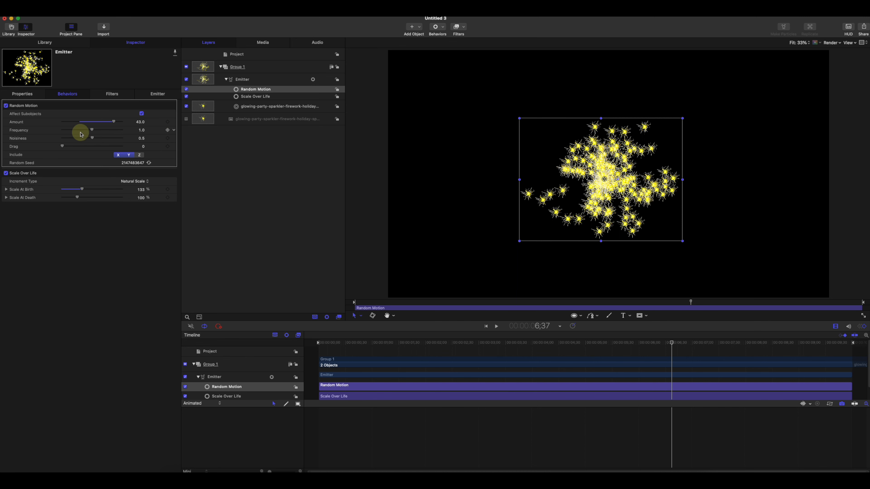
left_click_drag(90, 132, 114, 131)
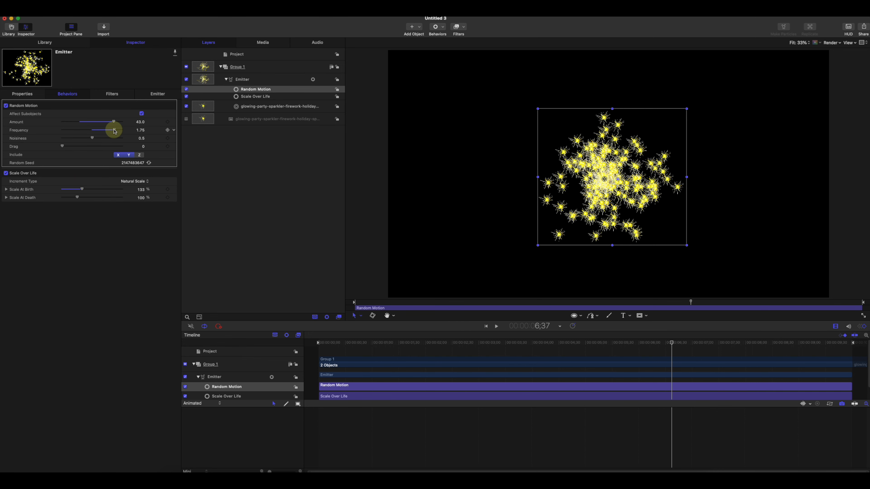
left_click(141, 132)
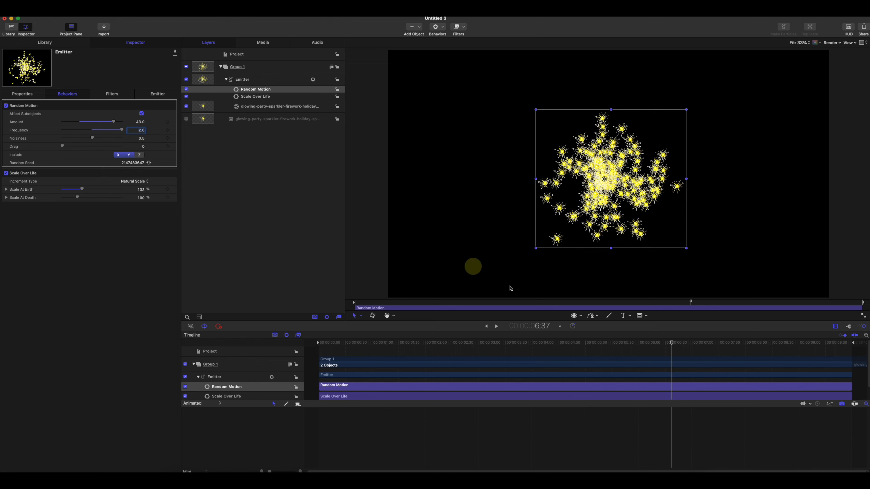
left_click_drag(650, 344, 483, 343)
Step: Hide the keyframe editor and play back the sparkler animation with nothing selected in the canvas
left_click(864, 328)
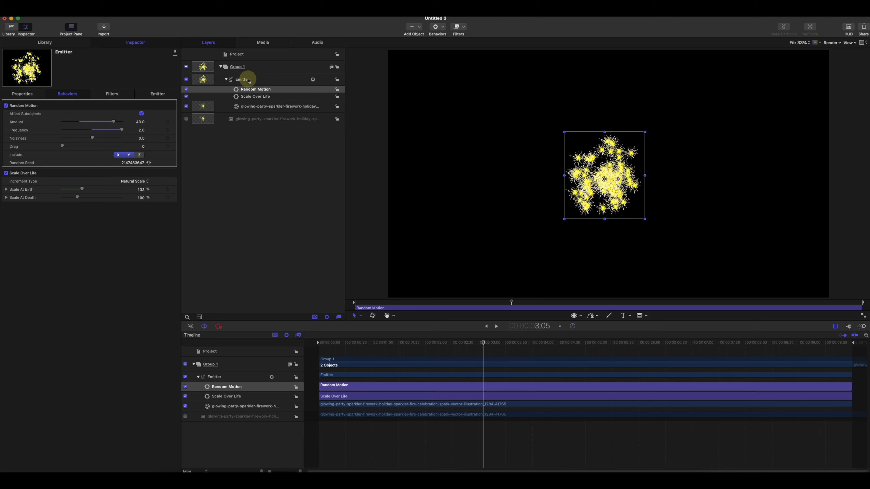
left_click(249, 81)
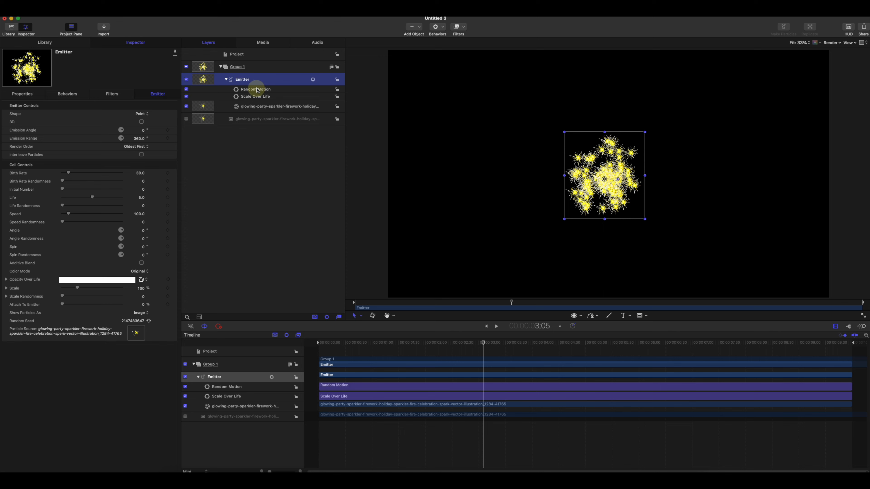
left_click_drag(504, 343, 510, 398)
key("space")
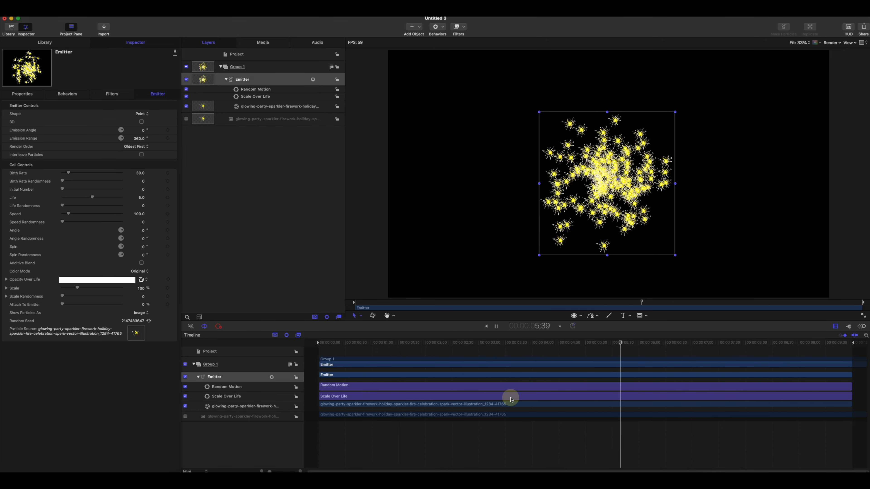
left_click(784, 215)
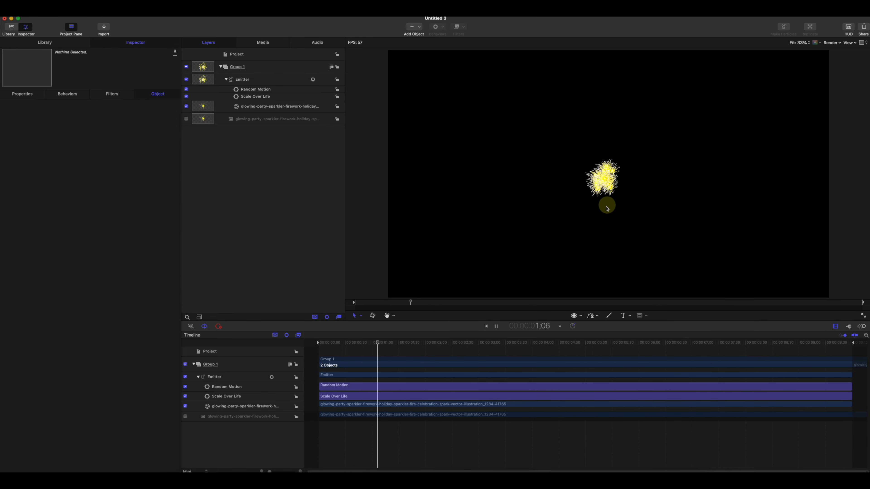
left_click_drag(425, 343, 549, 347)
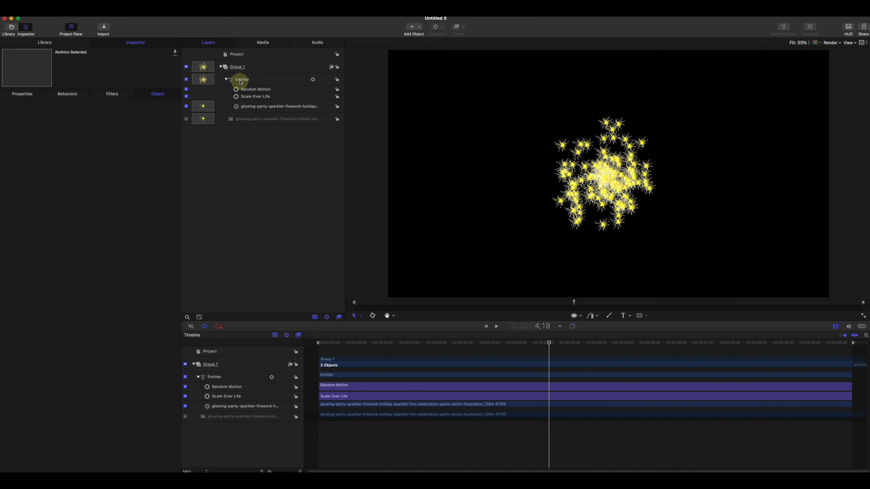
Step: Set the sparkler emitter's birth rate to 119 and scrub the timeline to preview the density
left_click(239, 80)
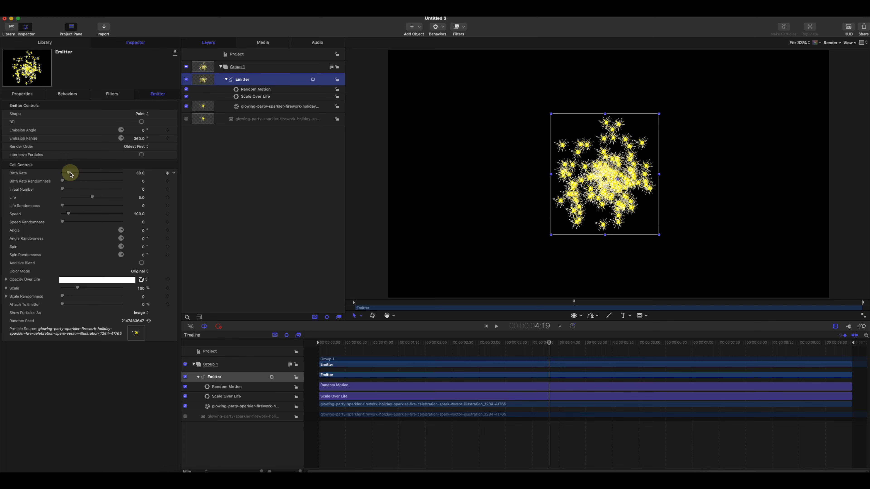
left_click_drag(69, 174, 83, 174)
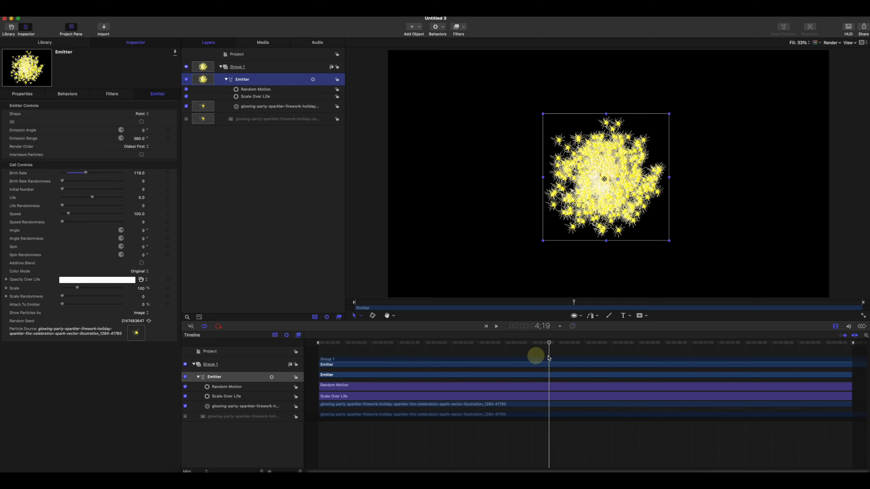
left_click_drag(550, 343, 695, 353)
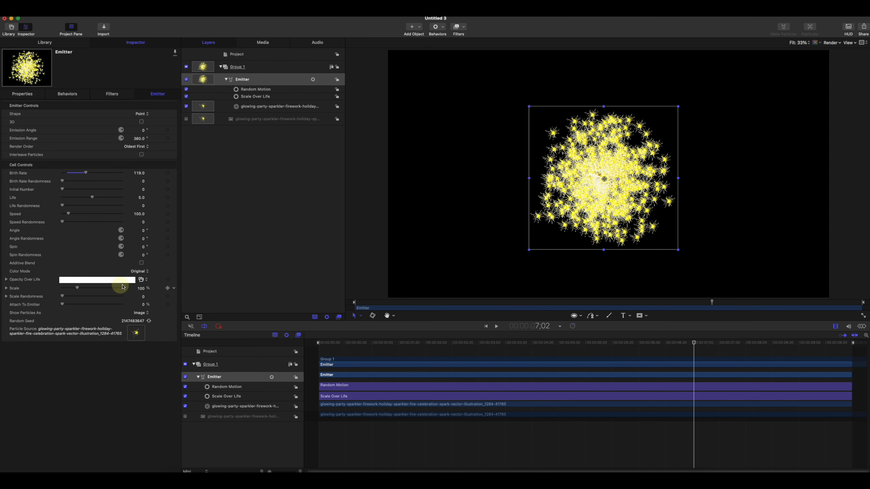
Step: Set the sparkler emitter's color mode to Colorize
left_click(146, 280)
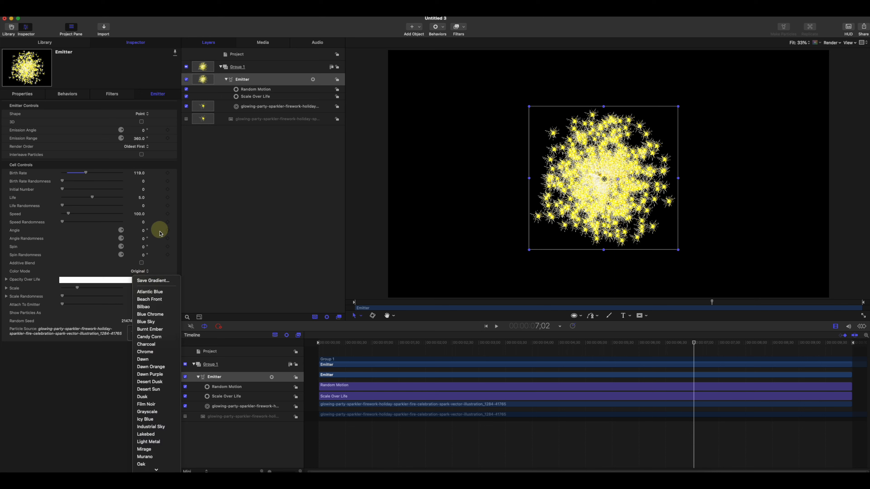
left_click(140, 271)
left_click(140, 271)
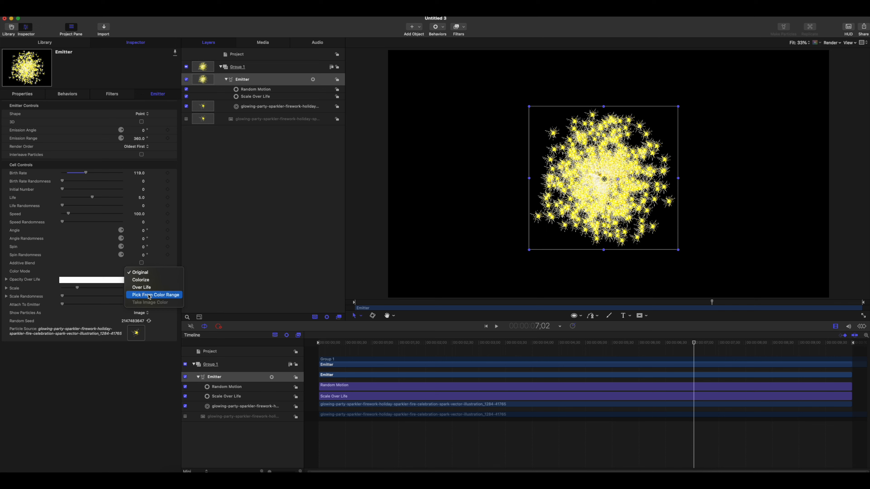
left_click(148, 280)
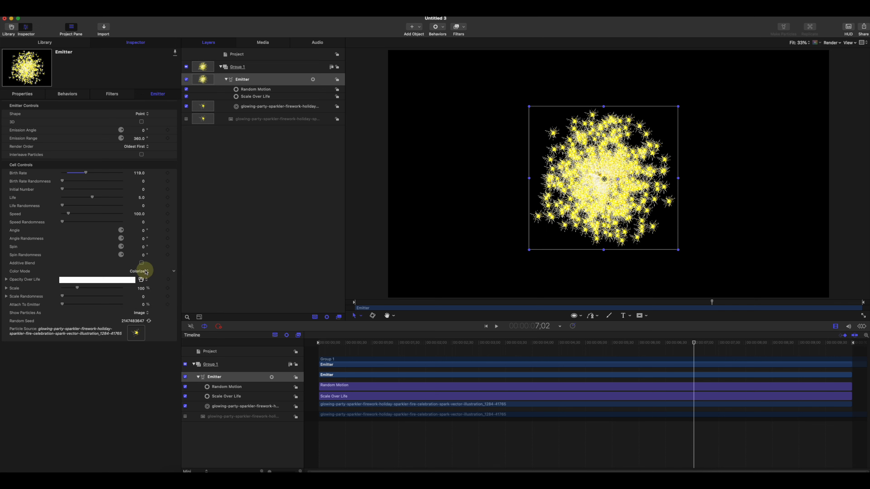
left_click(146, 272)
left_click(273, 247)
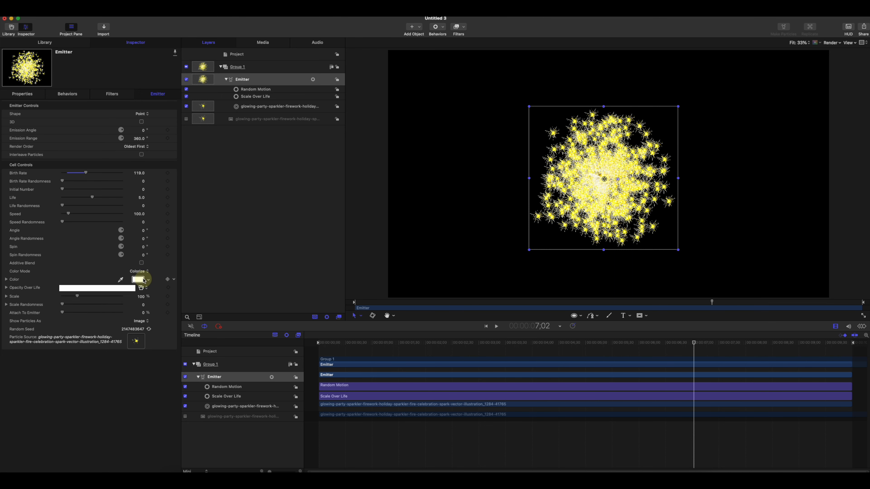
Step: Set the emitter's Colorize color to Cyan and scrub the timeline to preview the recolored particles
left_click_drag(869, 319, 231, 294)
left_click(241, 341)
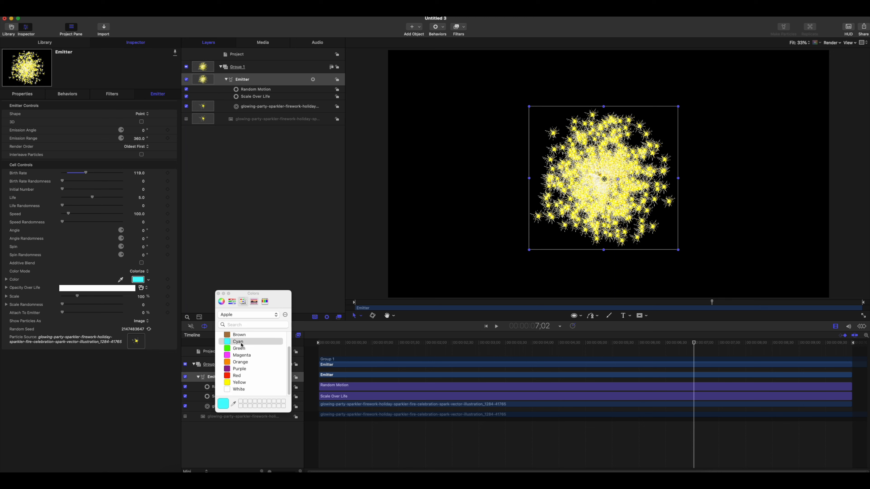
left_click(218, 294)
left_click(644, 344)
left_click_drag(642, 346, 697, 344)
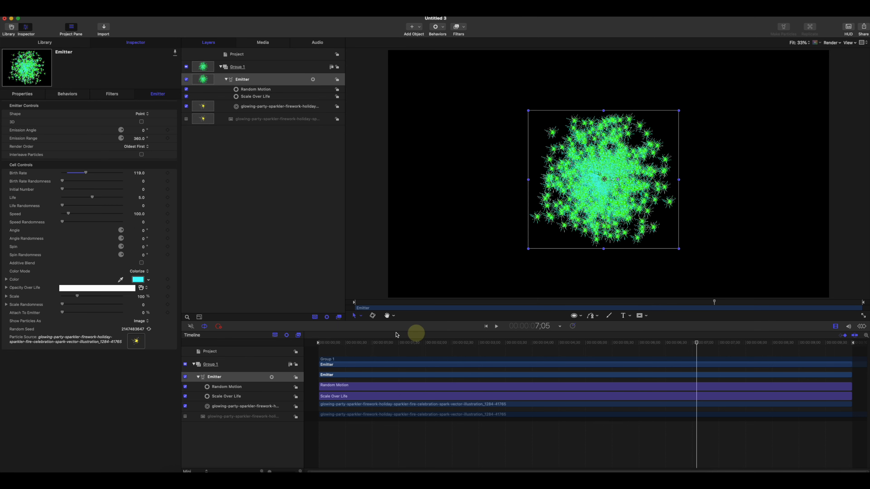
Step: Apply the Rainbow gradient preset to the emitter's Opacity Over Life and scrub the timeline to preview it
left_click(148, 280)
scroll(168, 445, "down", 5)
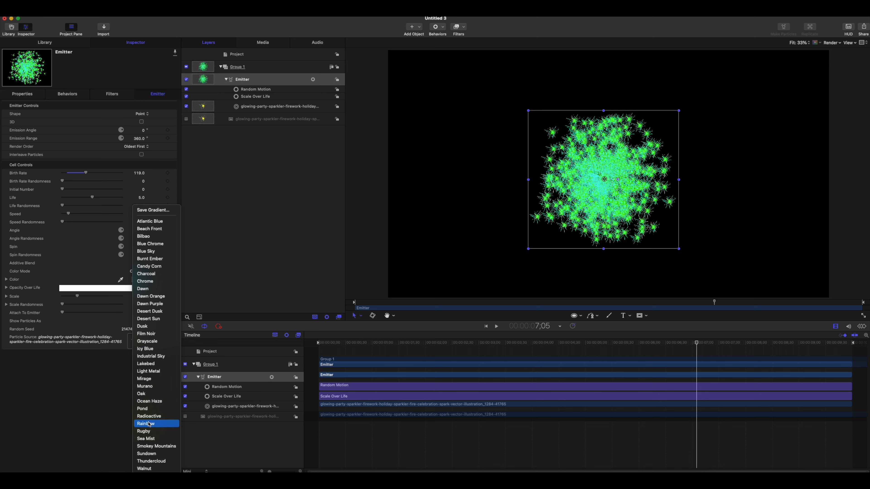
left_click(149, 424)
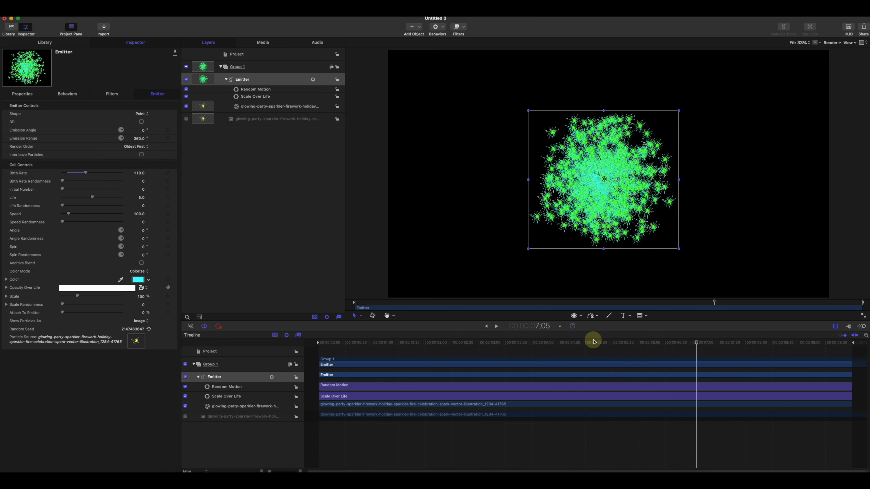
left_click(583, 343)
left_click_drag(583, 343, 497, 344)
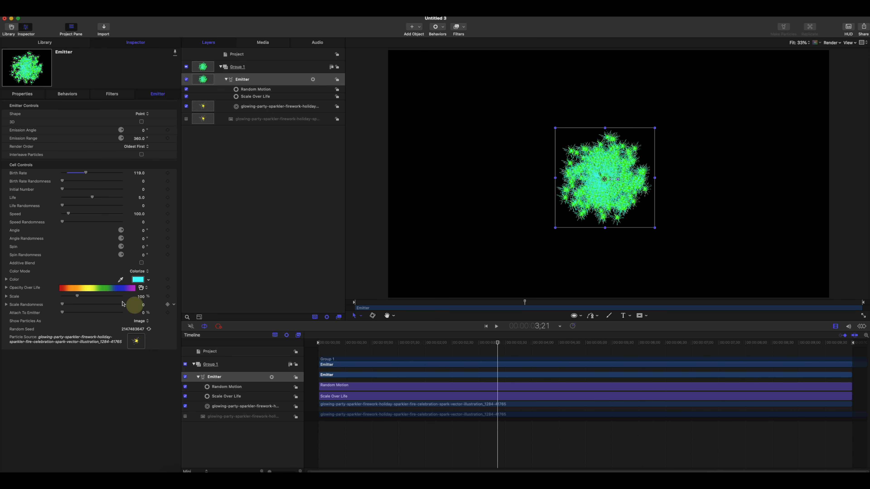
Step: Set the emitter's color mode to Pick From Color Range and scrub the timeline to preview the particle colors
left_click(139, 272)
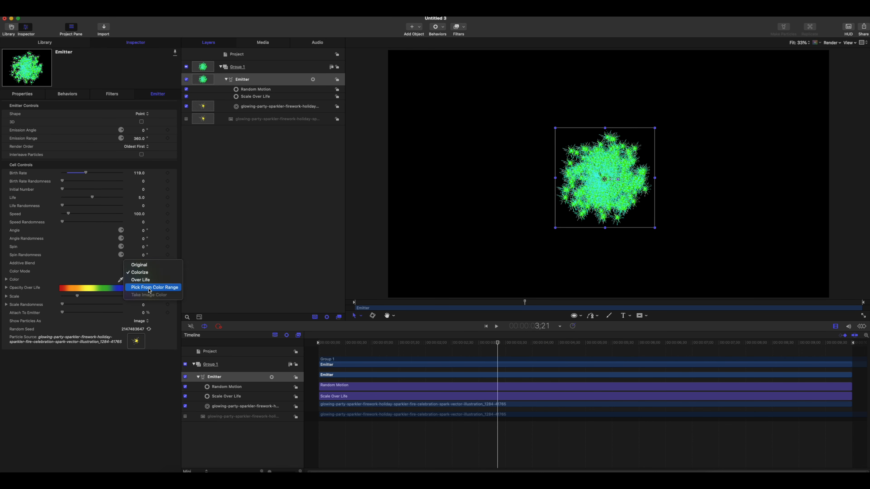
left_click(151, 265)
left_click(142, 273)
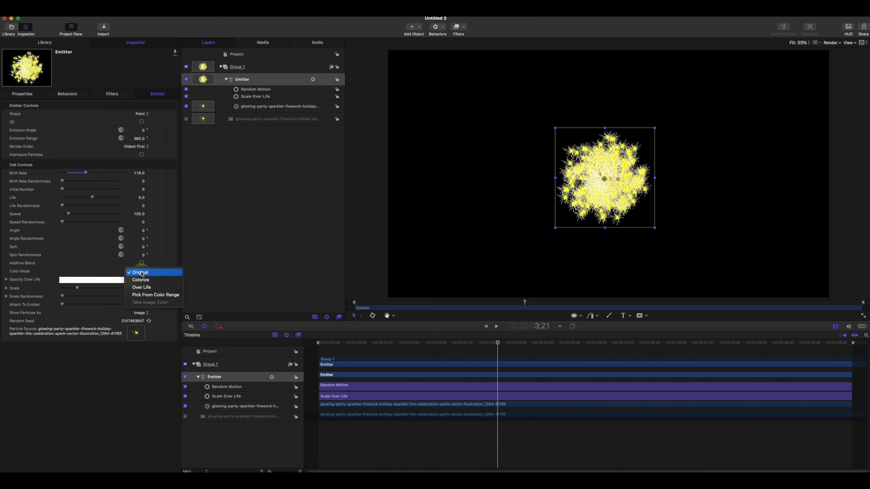
left_click(156, 296)
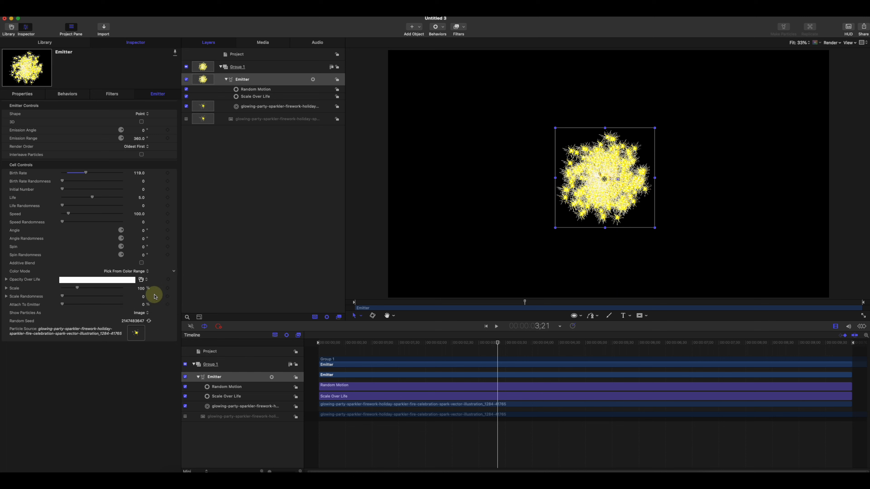
left_click_drag(495, 344, 770, 348)
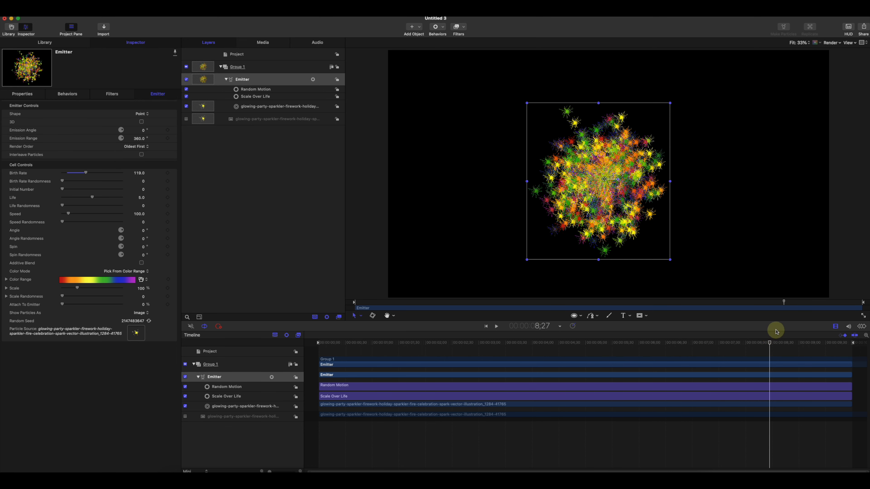
left_click_drag(774, 343, 807, 346)
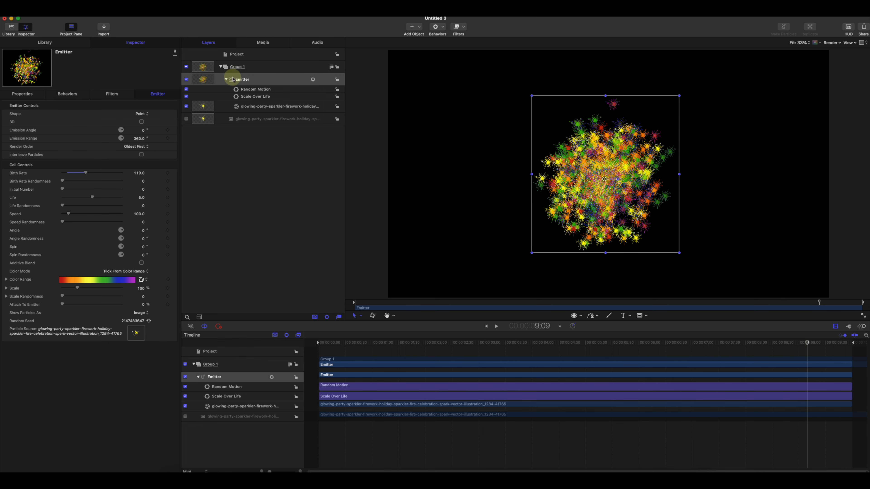
Step: Scale the emitter up to about 229% and scrub the timeline to preview the larger burst
left_click(23, 94)
left_click_drag(78, 130, 97, 133)
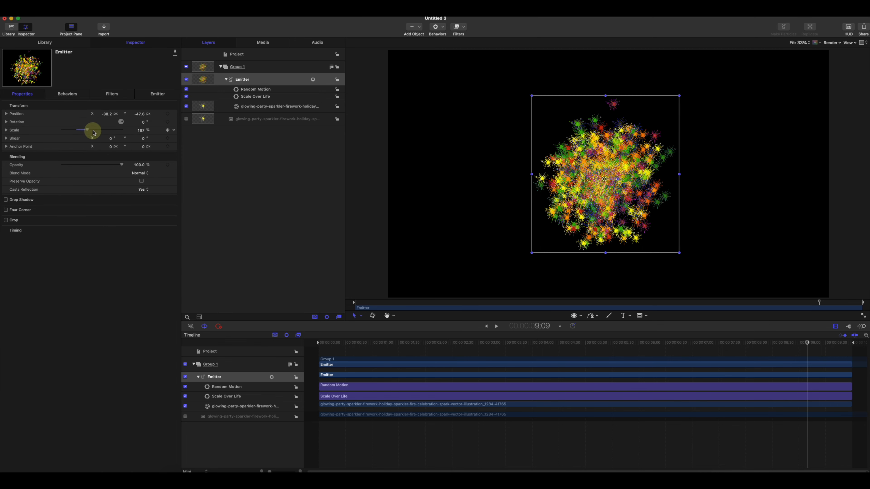
left_click_drag(94, 133, 93, 133)
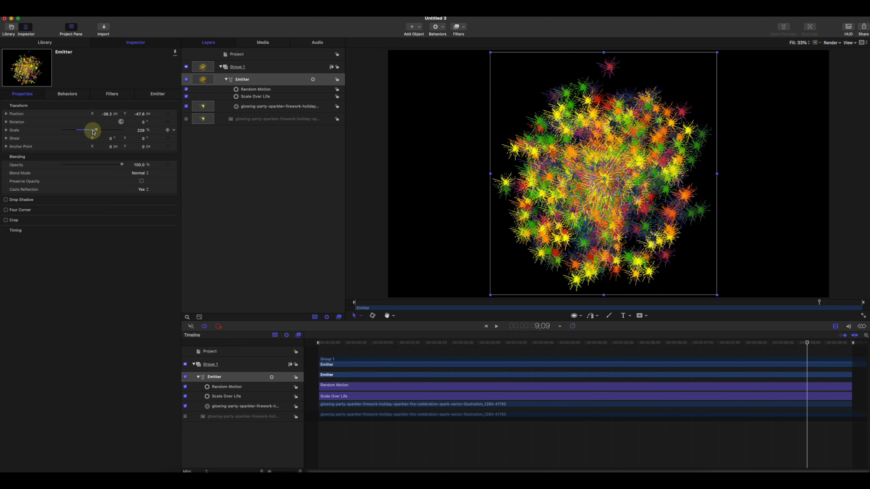
left_click(417, 344)
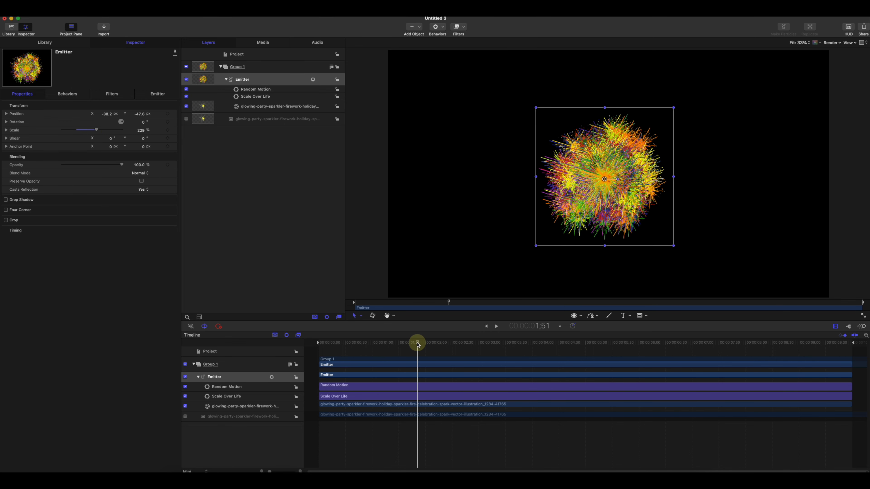
left_click_drag(418, 345, 773, 352)
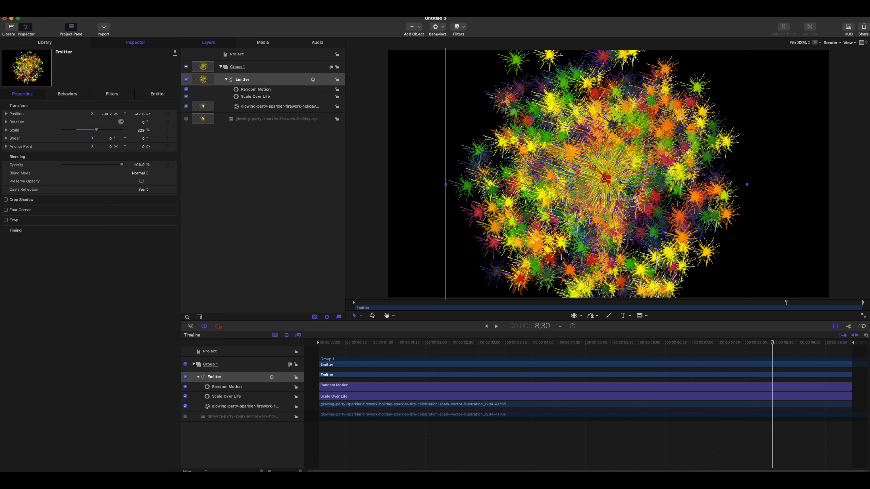
Step: Review the Random Motion behavior's parameters and the emitter's own settings
left_click(251, 89)
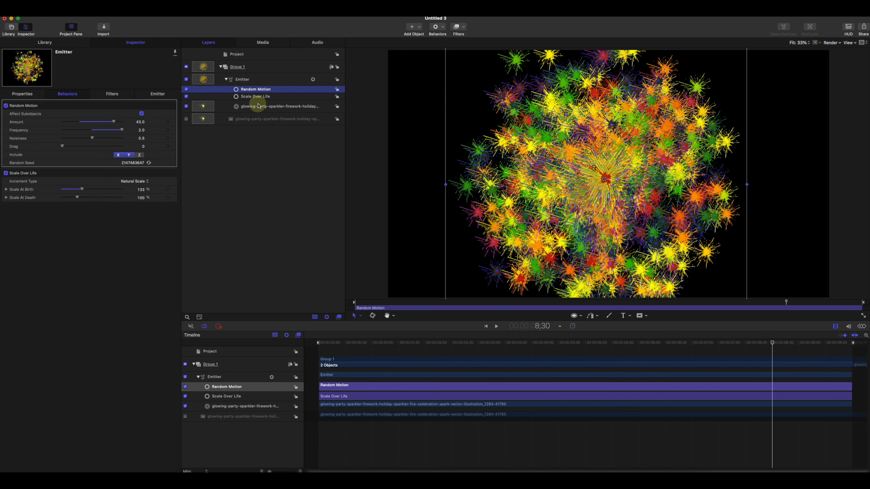
left_click(252, 79)
left_click(159, 94)
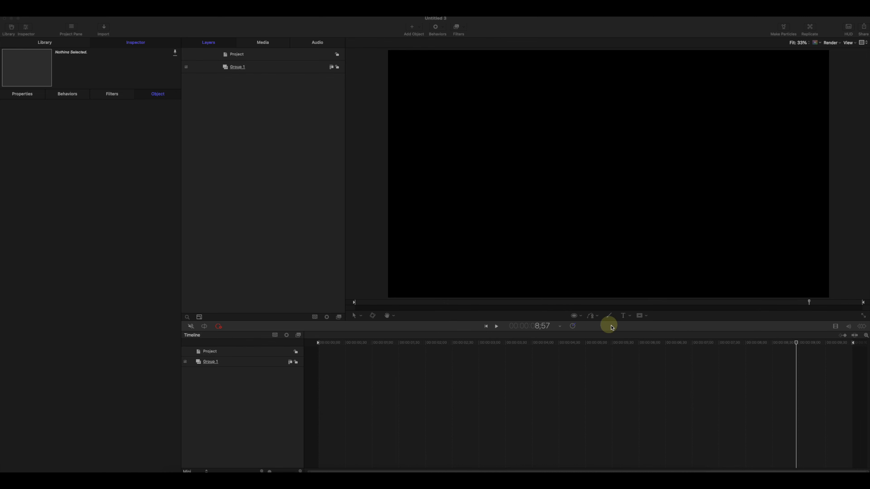
Step: Activate the Paint Stroke tool for drawing on the empty canvas
left_click(608, 317)
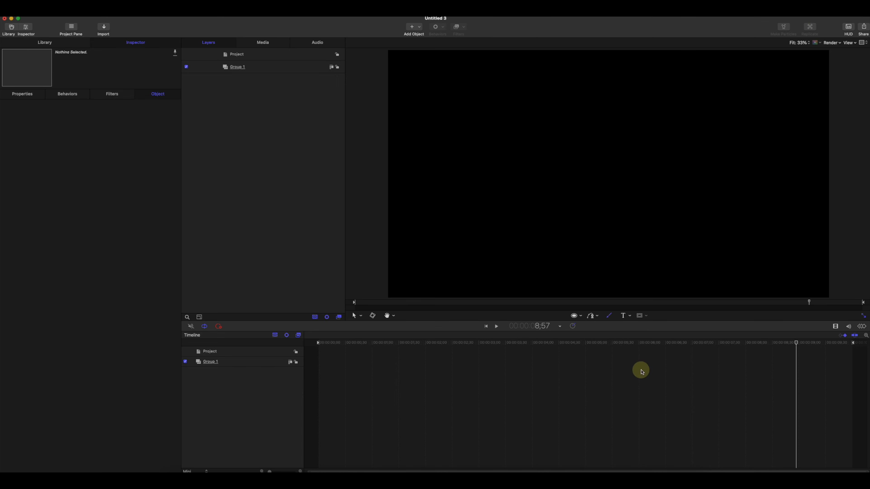